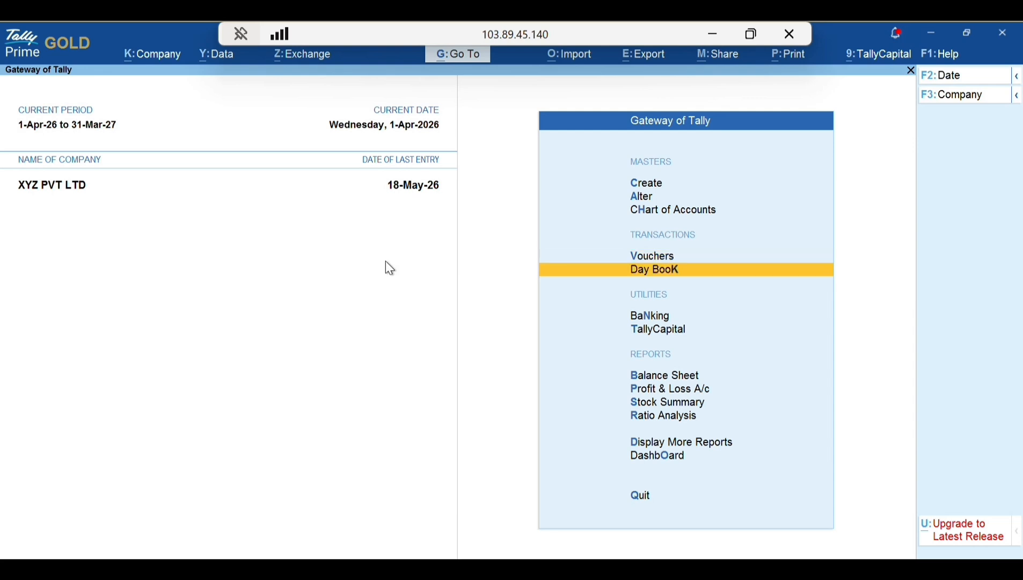
Step: Open the accounting voucher creation screen for a new journal entry in XYZ PVT LTD
key(Up)
key(Up)
key(Up)
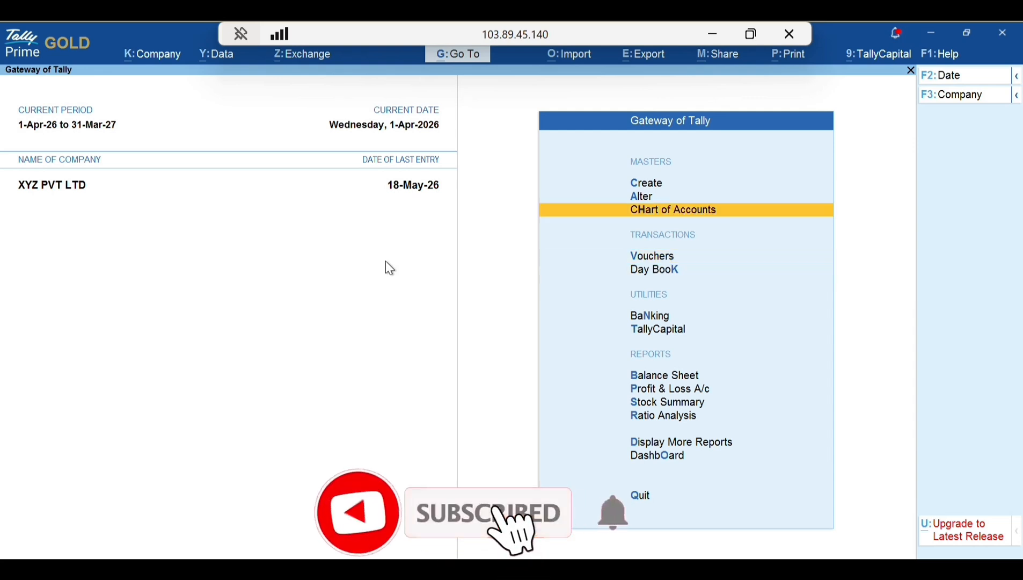
key(Down)
key(Down)
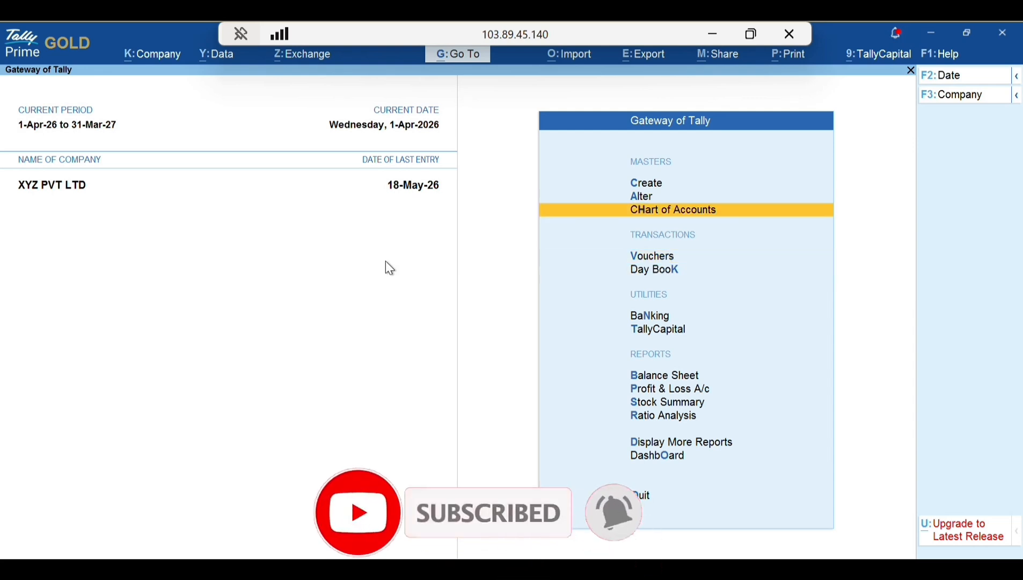
key(Return)
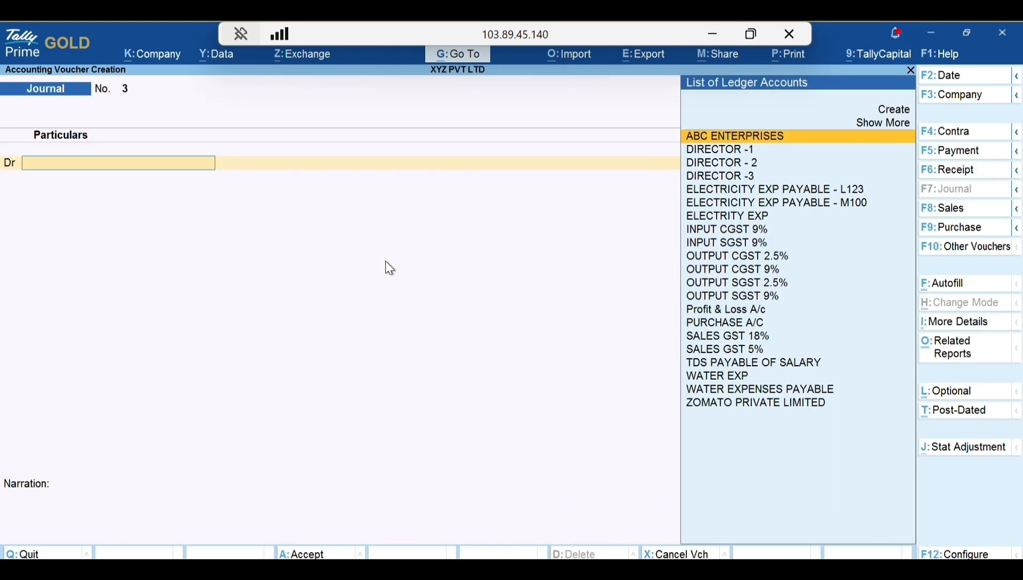
Step: Set the journal voucher's date to 1-4-2026, keeping the period from 1-4-2026 to 31-3-2027
key(alt+F2)
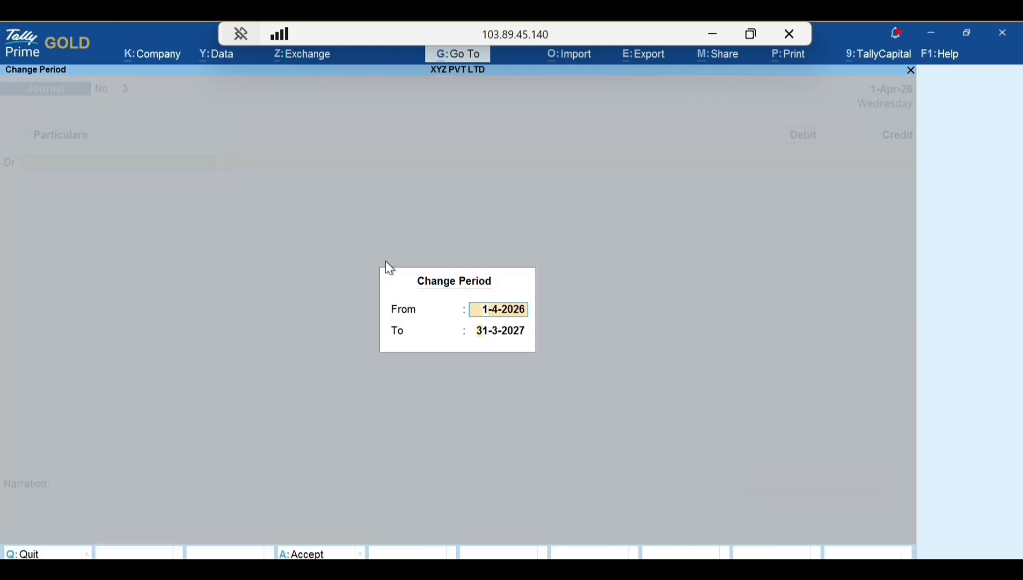
key(Return)
key(Return)
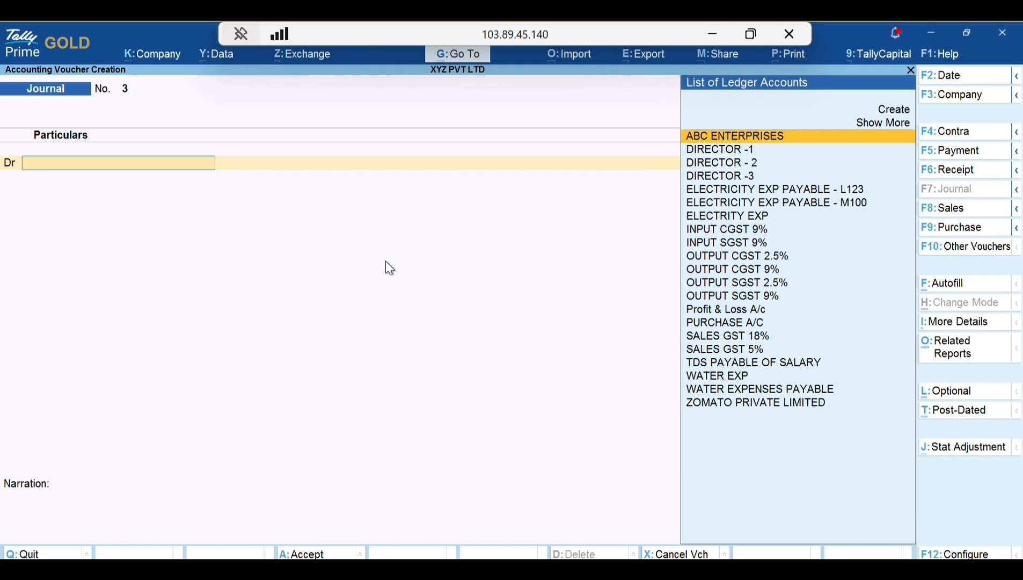
key(F2)
text(1)
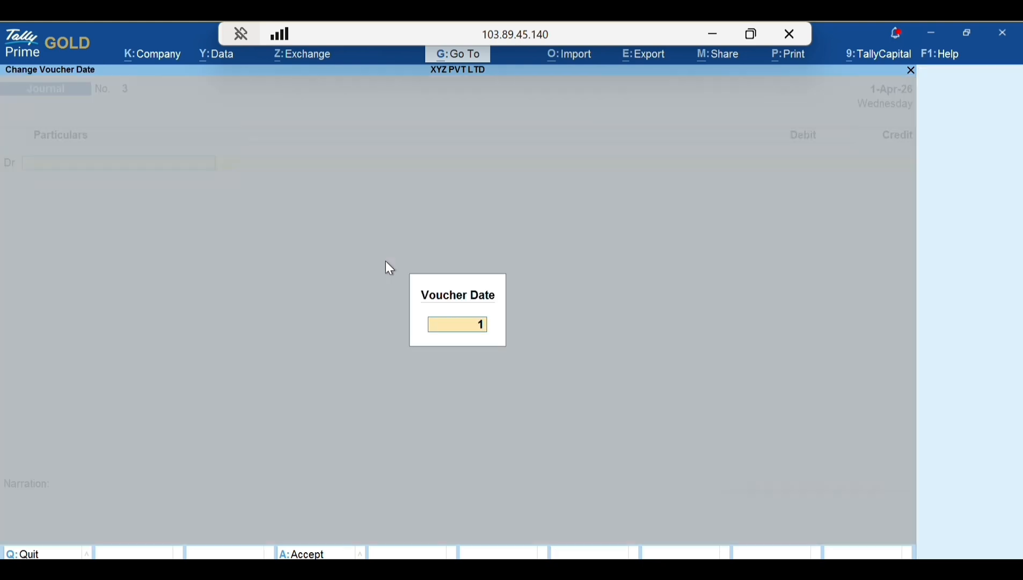
text(.4.2026)
key(Return)
Step: Debit the DIRECTOR -1 ledger with 1,00,000 as the journal's first line
text(Dire)
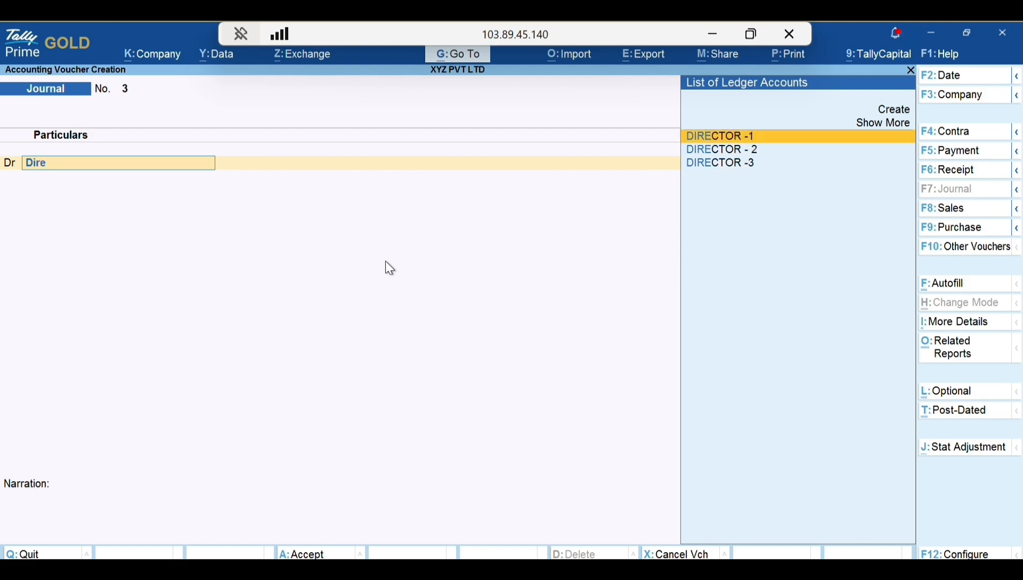
key(Return)
key(BackSpace)
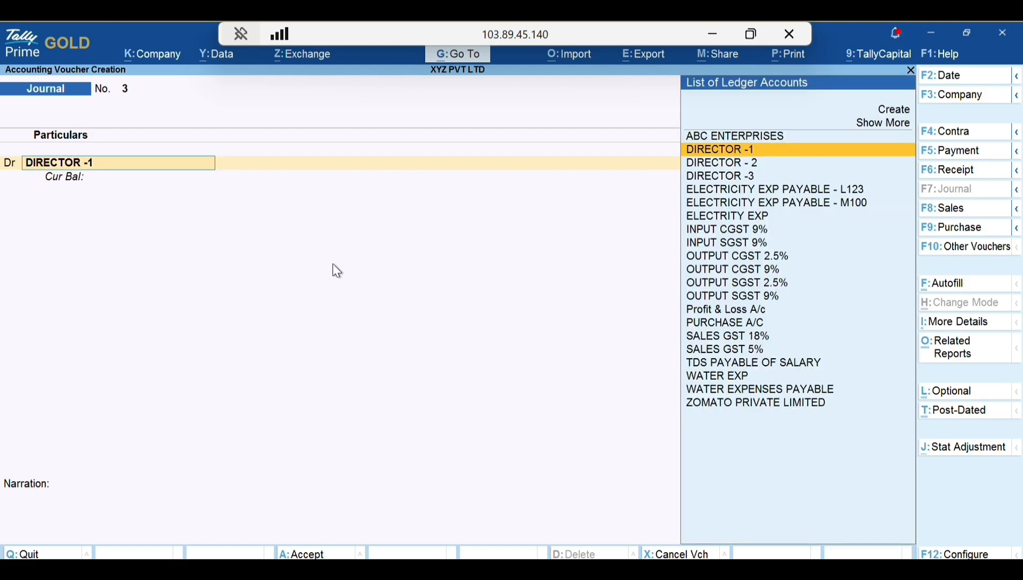
key(Return)
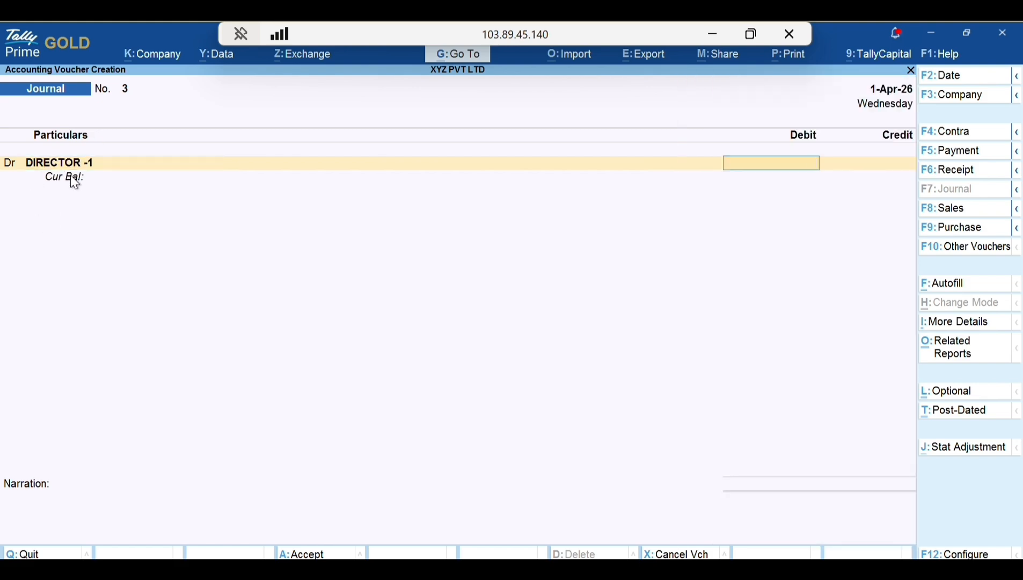
text(100000)
key(Return)
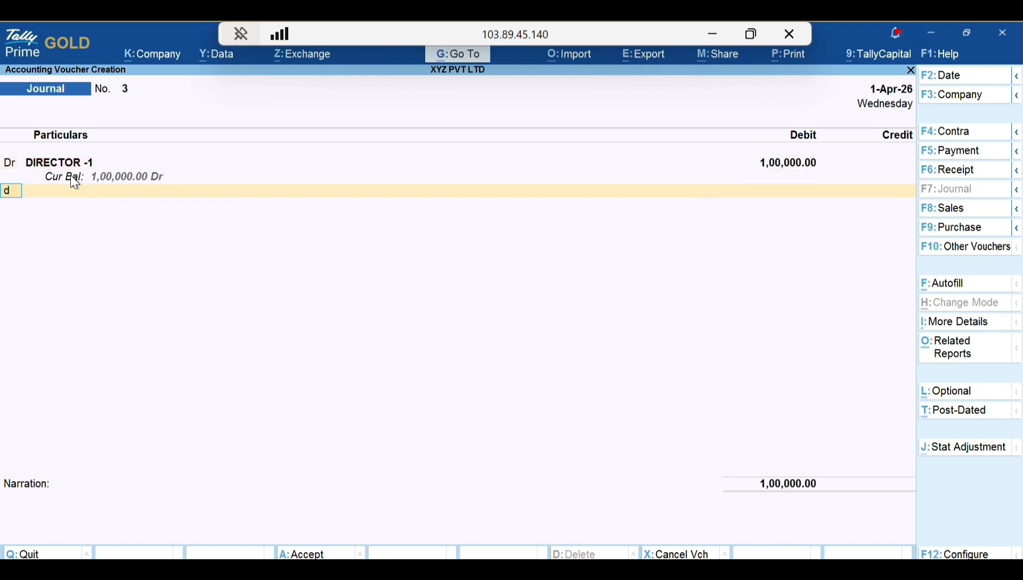
Step: Add a debit line for the DIRECTOR - 2 ledger with 1,50,000
text(Dire)
key(Down)
key(Return)
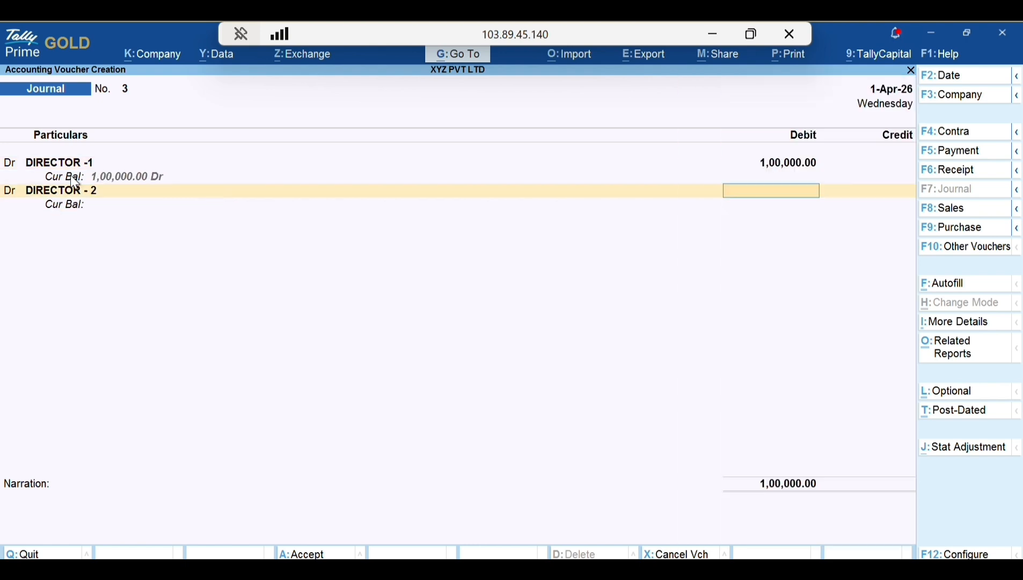
text(150000)
key(Return)
Step: Add a debit line for the DIRECTOR -3 ledger with 2,00,000
text(d)
key(Return)
text(Dire)
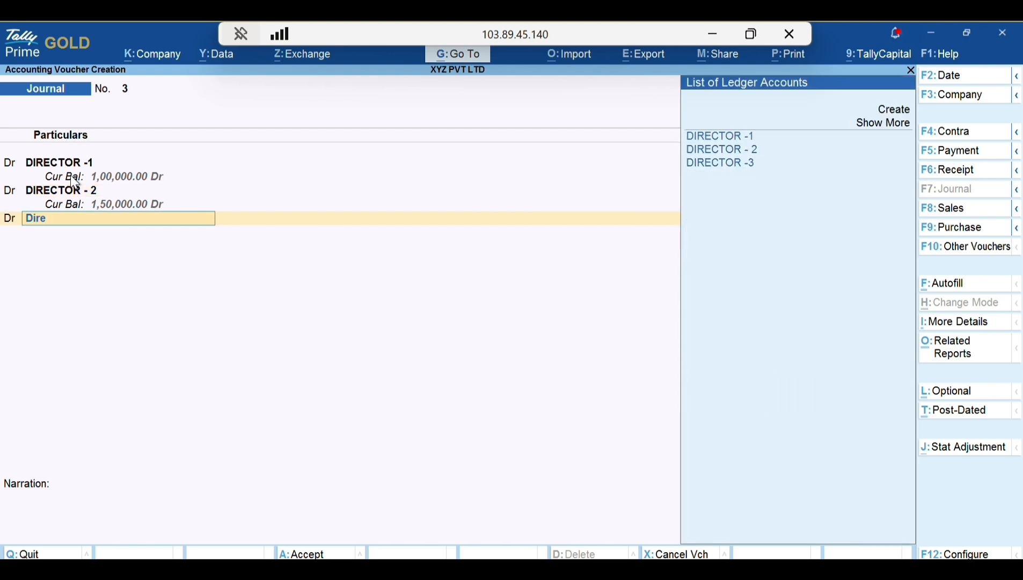
key(Down)
key(Down)
key(Return)
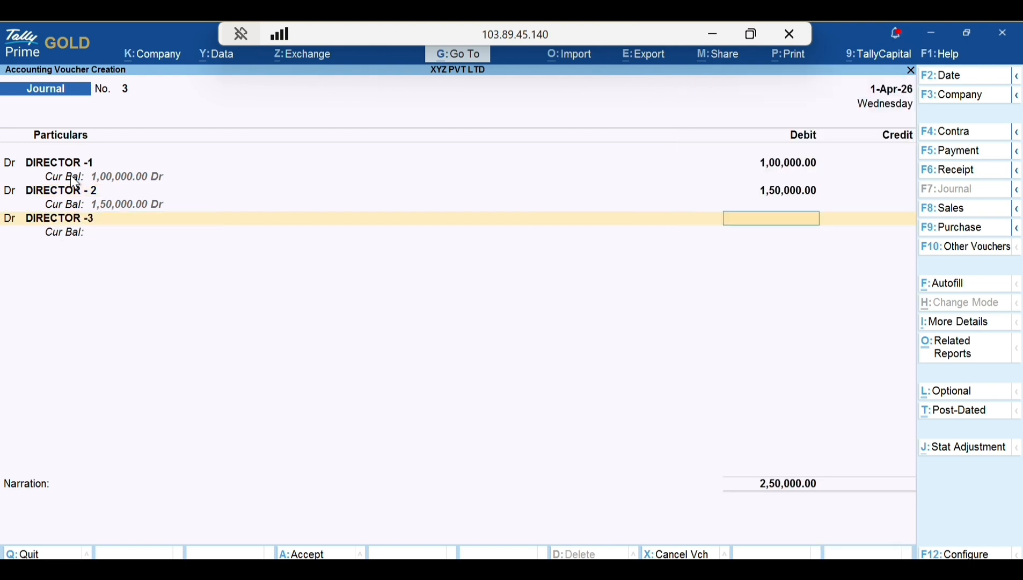
text(2,00,00)
text(0)
key(Return)
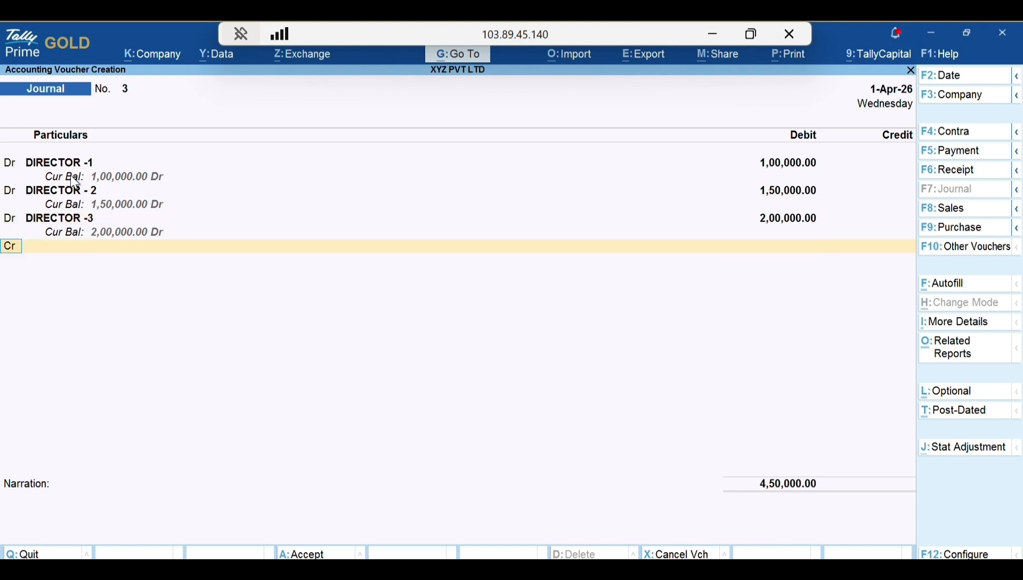
Step: Credit the TDS PAYABLE OF SALARY ledger with 4,50,000 to balance the journal
key(Return)
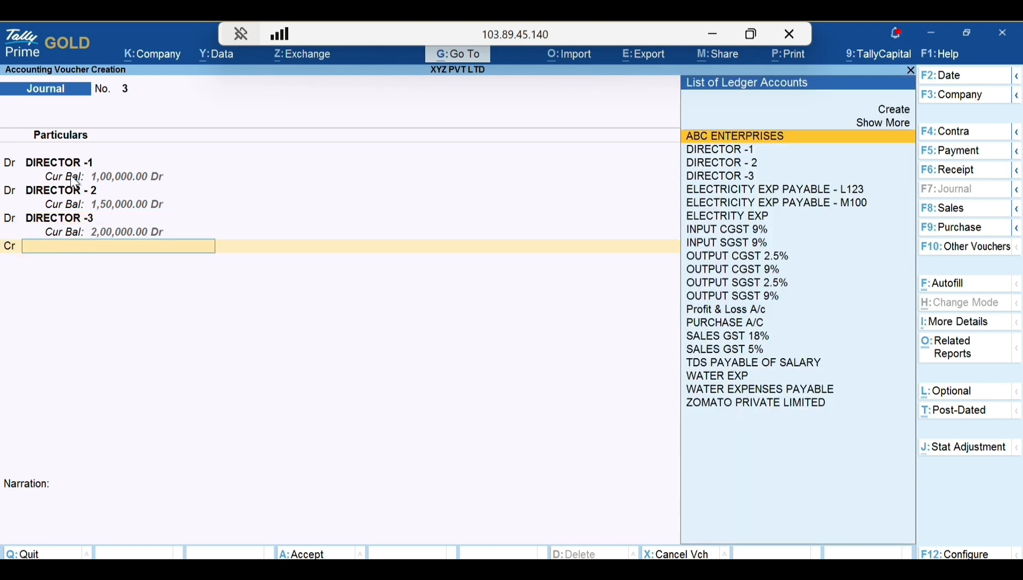
text(Tdsp)
key(Return)
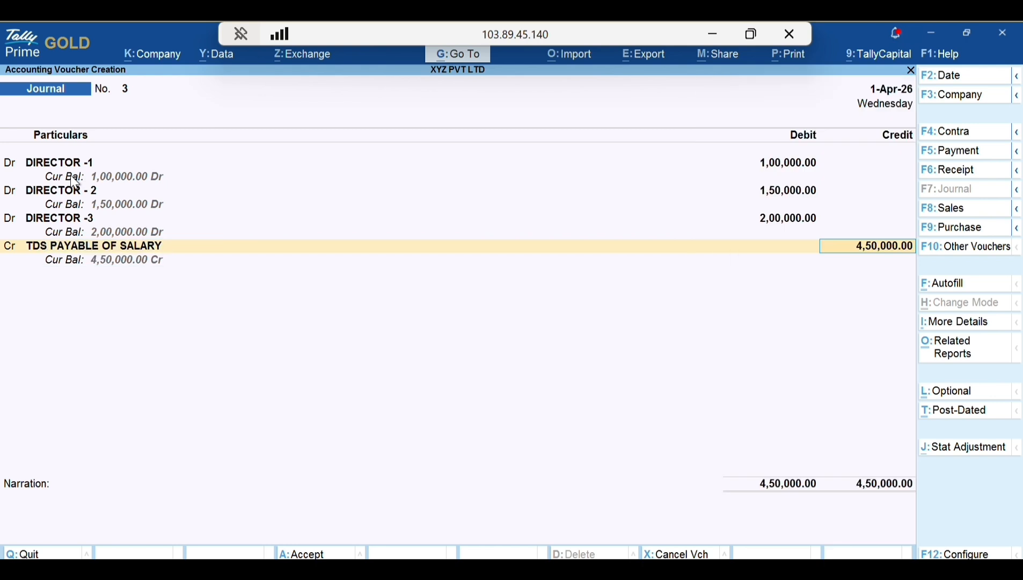
key(Return)
Step: Enter the narration "TDS PAYABLE FOR THE FY 2025-26" and save the journal voucher
text(tds)
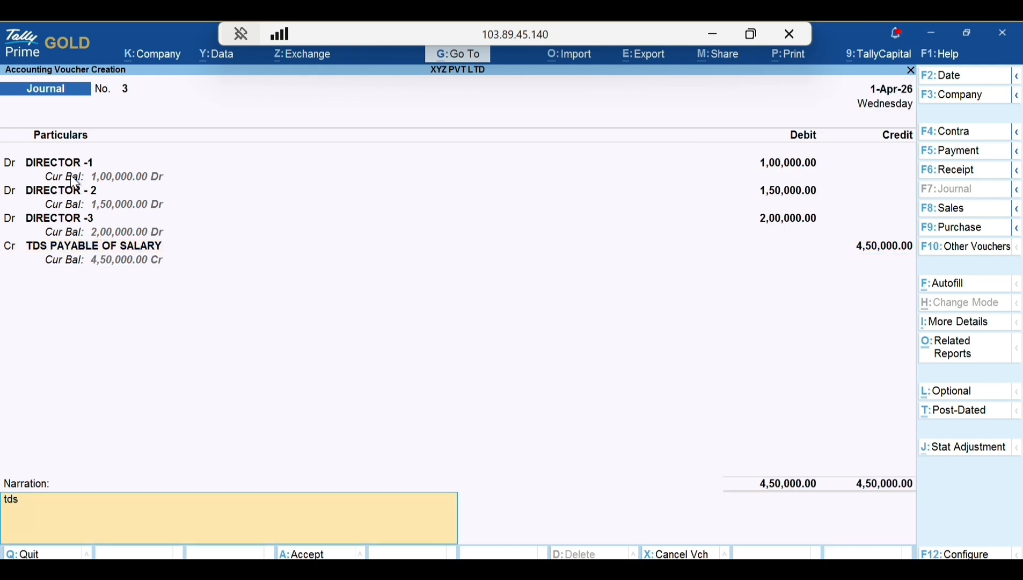
key(BackSpace)
key(BackSpace)
key(BackSpace)
key(Caps_Lock)
text(TDS PAYABLE O)
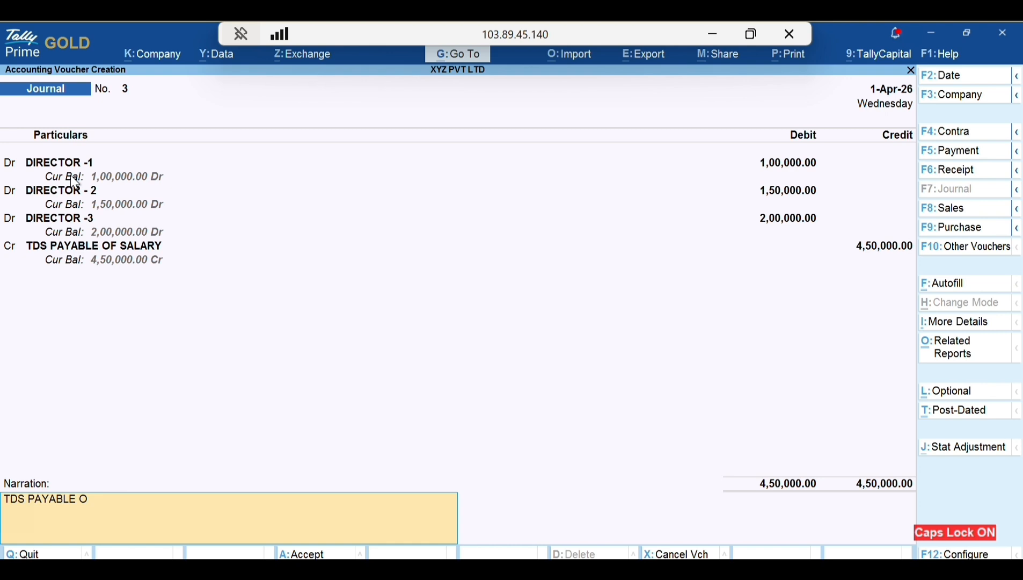
key(BackSpace)
text(FOR THE FY 2025)
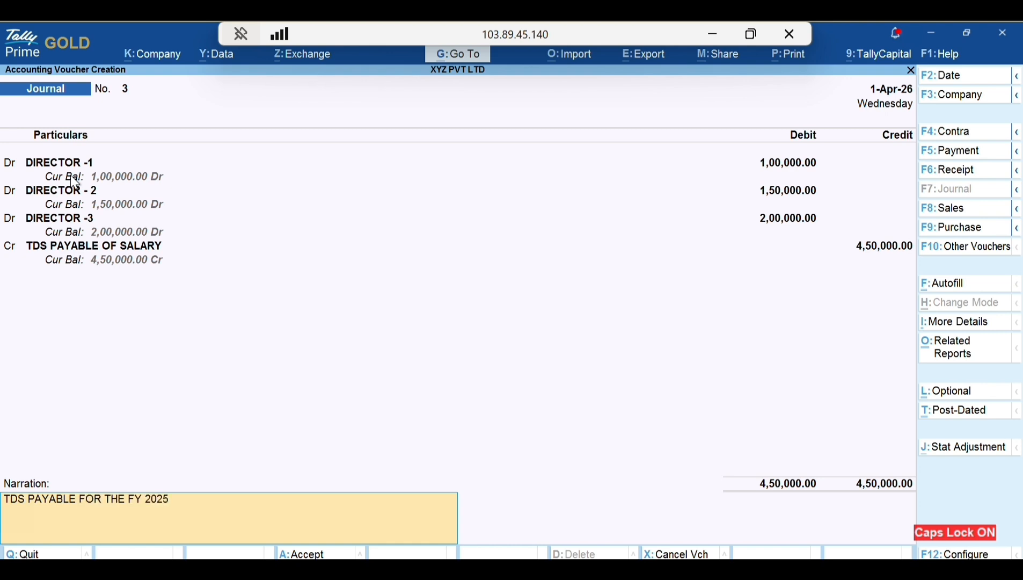
text(-26)
key(Return)
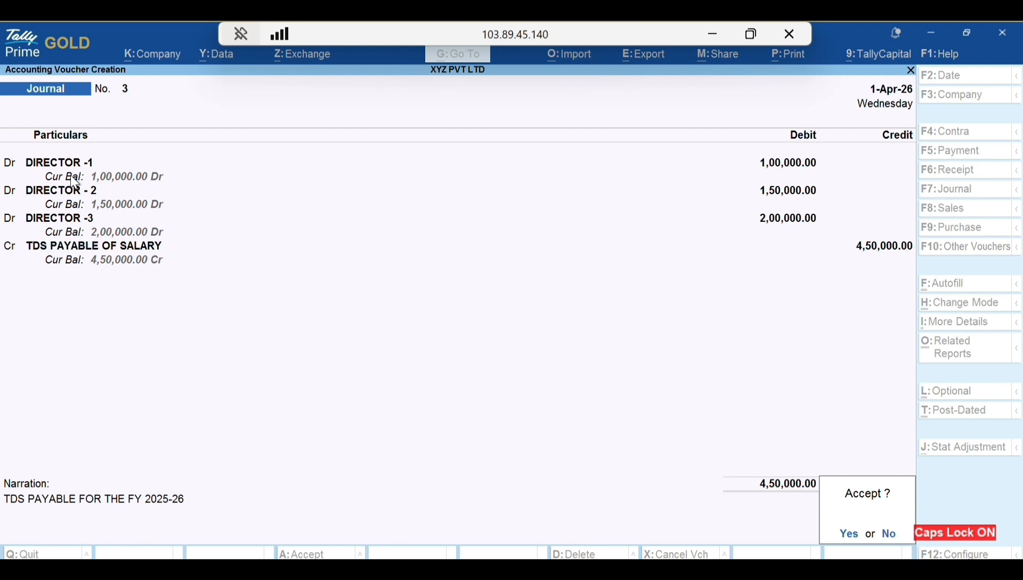
key(Return)
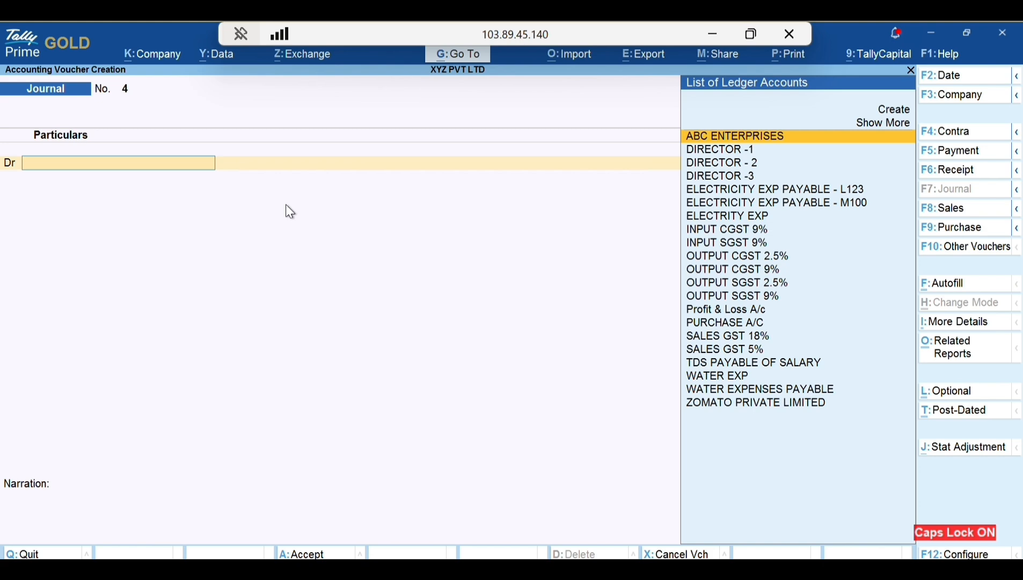
Step: Look up the group of the DIRECTOR -1 ledger in its master and return to the voucher
key(Down)
key(ctrl+Return)
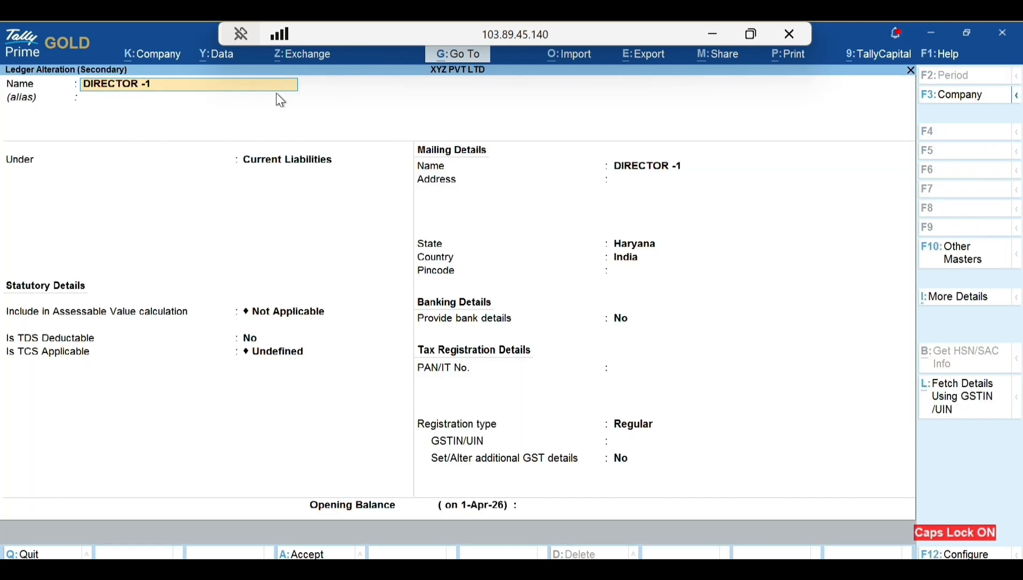
key(Escape)
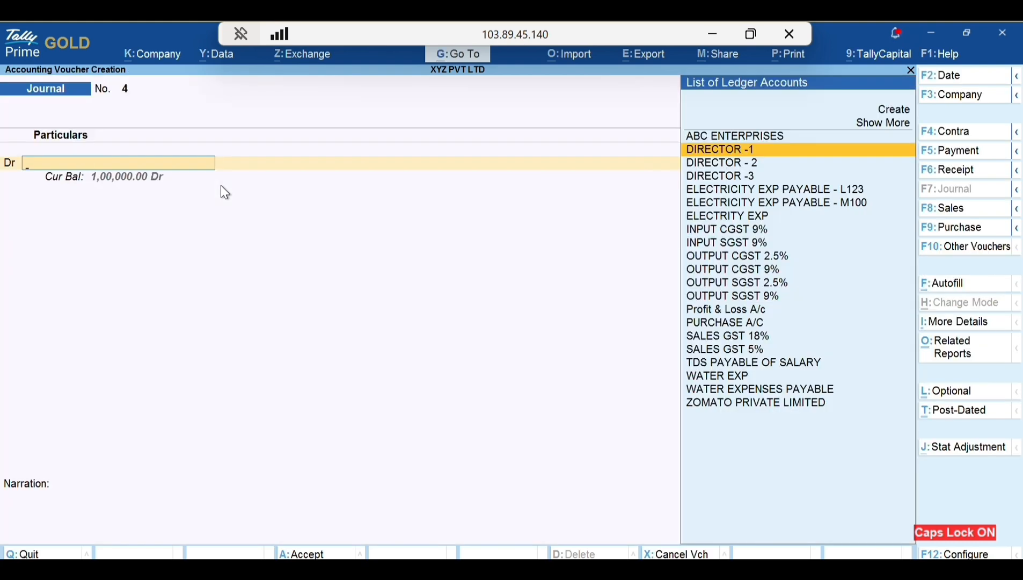
Step: Leave the voucher, check the group of the TDS PAYABLE OF SALARY ledger in its master, and return to the Gateway
key(Escape)
key(Up)
key(Return)
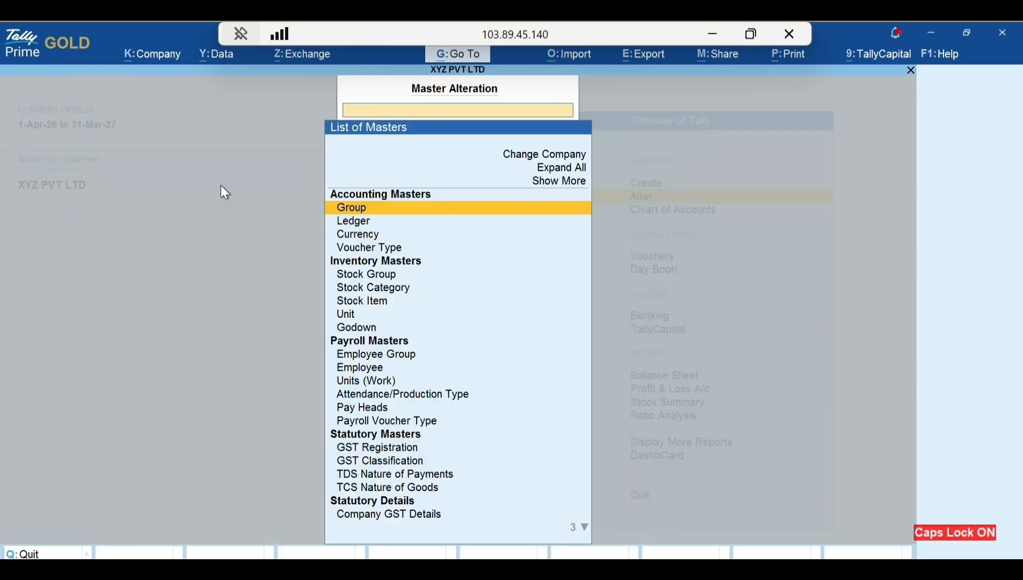
text(TDSP)
key(Return)
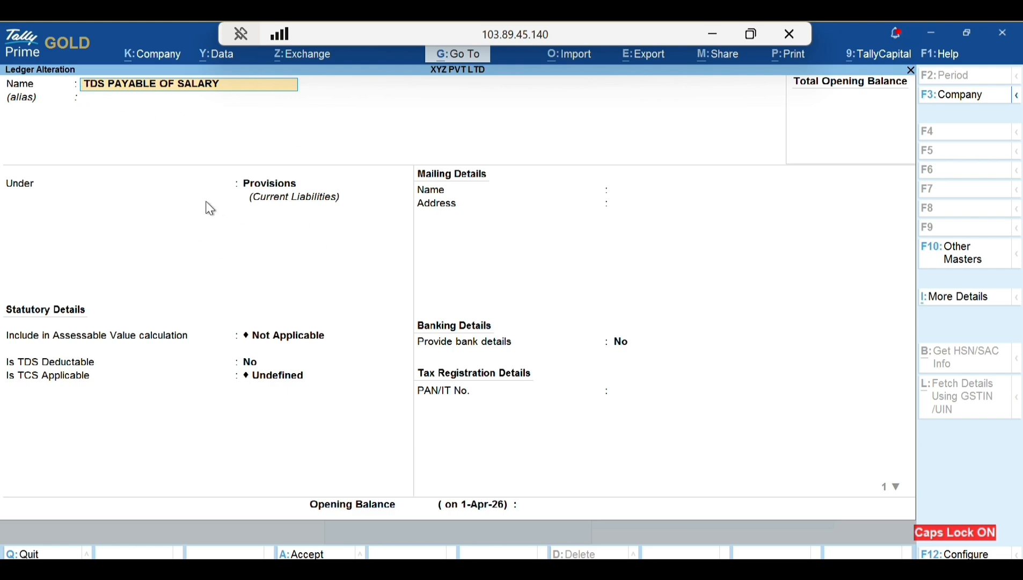
key(Escape)
key(Escape)
key(Escape)
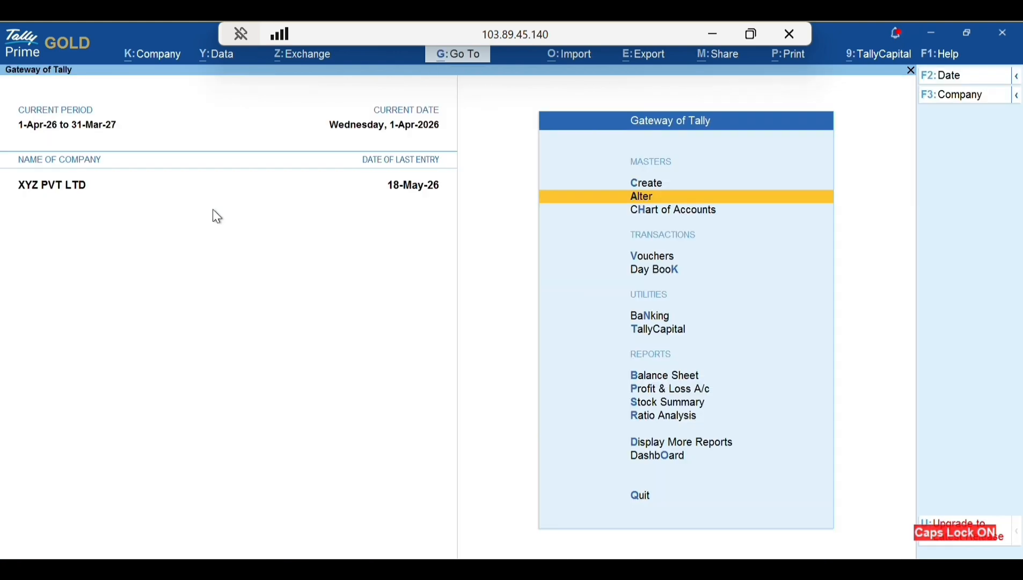
key(Escape)
key(v)
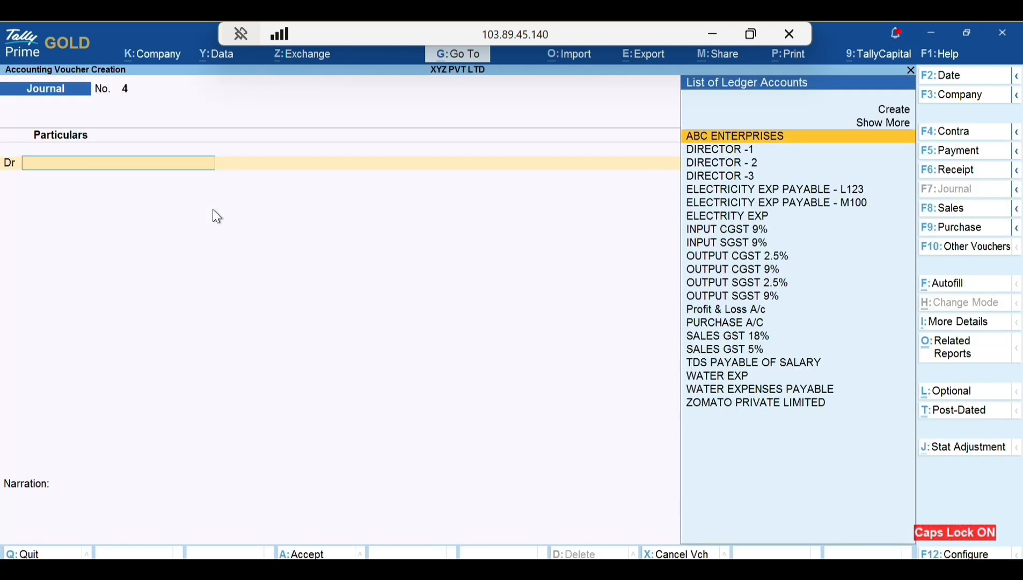
key(Escape)
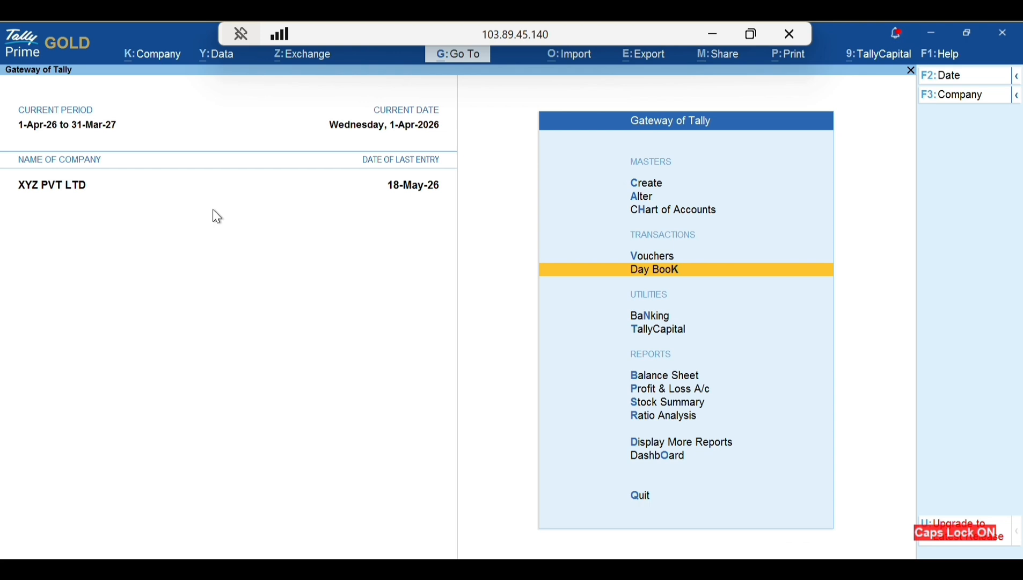
Step: Open the Balance Sheet and expand Current Liabilities to show its groups and ledgers
key(Down)
key(Down)
key(Down)
key(Down)
key(Up)
key(Return)
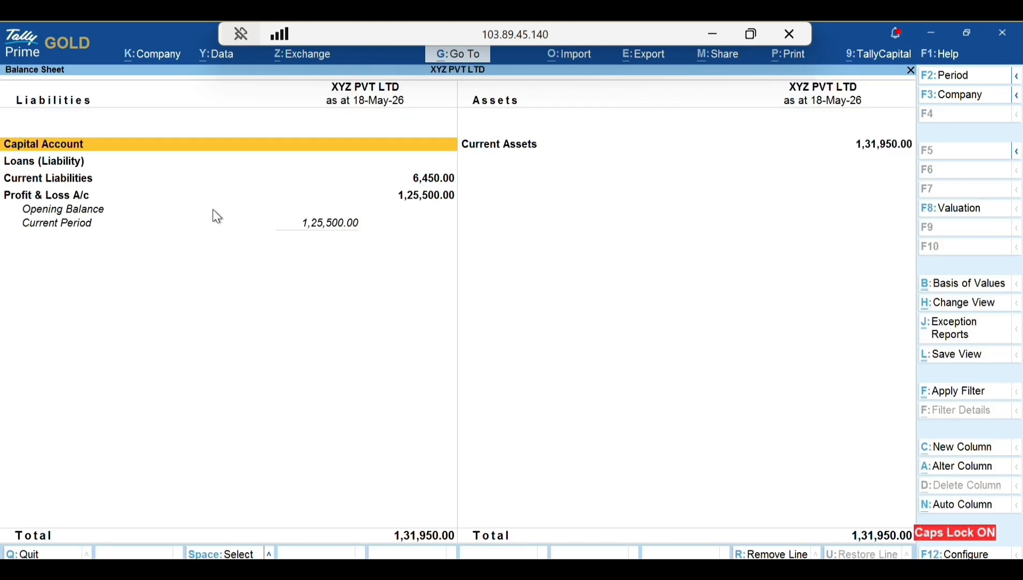
key(Down)
key(Down)
key(shift+Return)
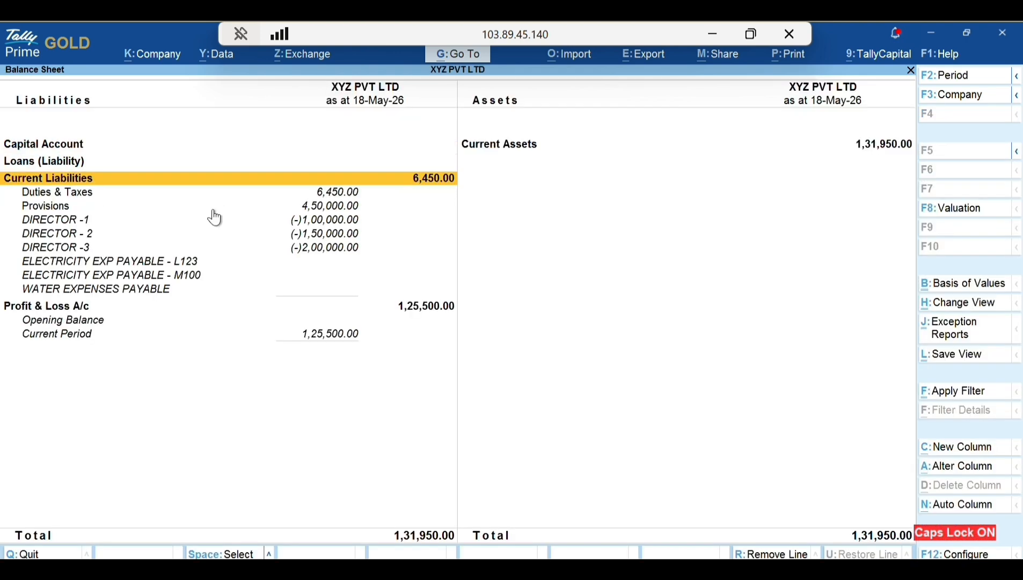
Step: Examine the balances of the three director ledgers under Current Liabilities
key(Down)
key(Down)
key(Down)
key(Down)
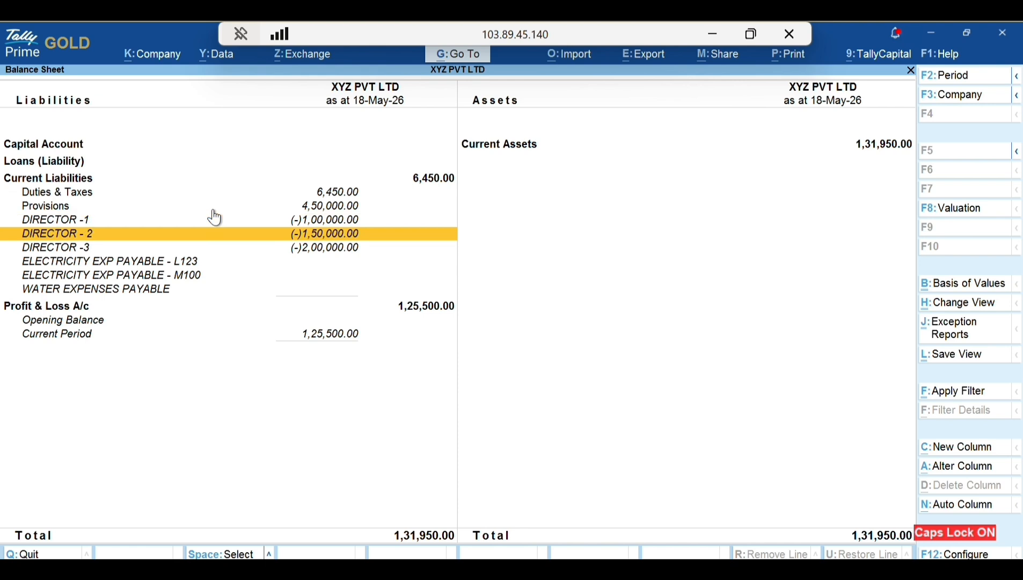
key(Up)
key(Down)
key(Down)
key(Up)
key(Up)
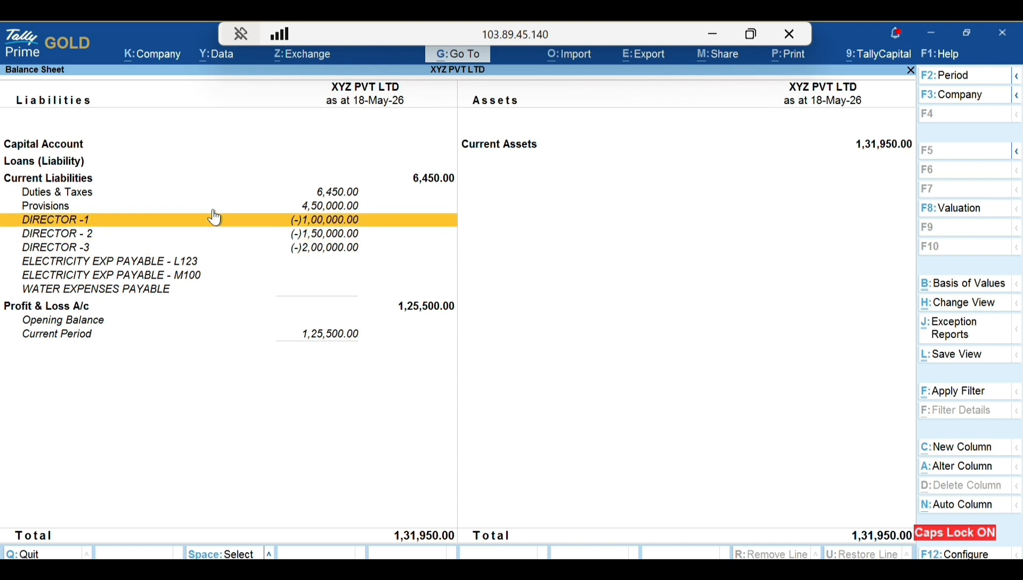
key(Down)
key(Down)
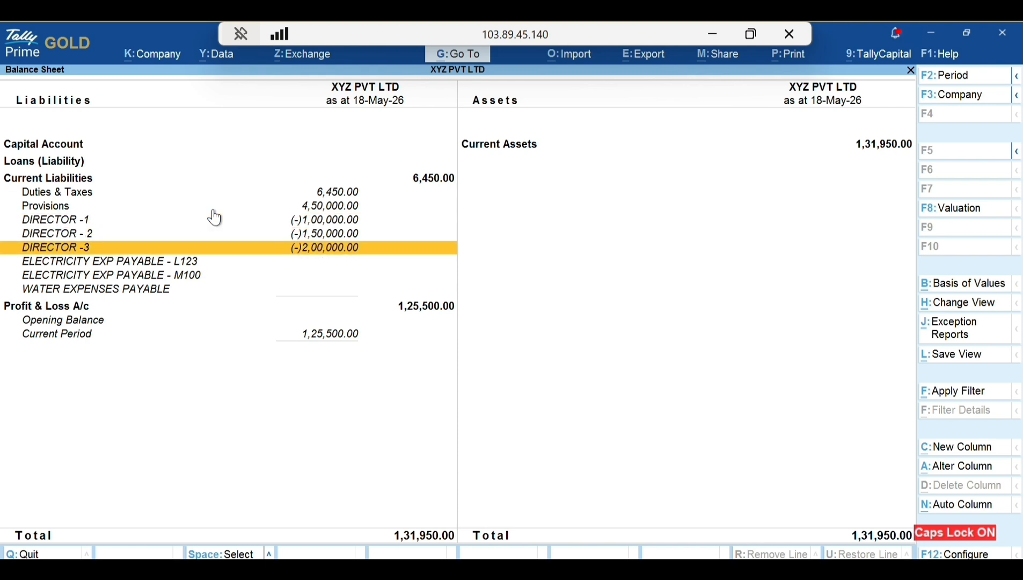
Step: Drill into the Provisions group to inspect TDS PAYABLE OF SALARY, and return to the Balance Sheet
key(Up)
key(Up)
key(Up)
key(Return)
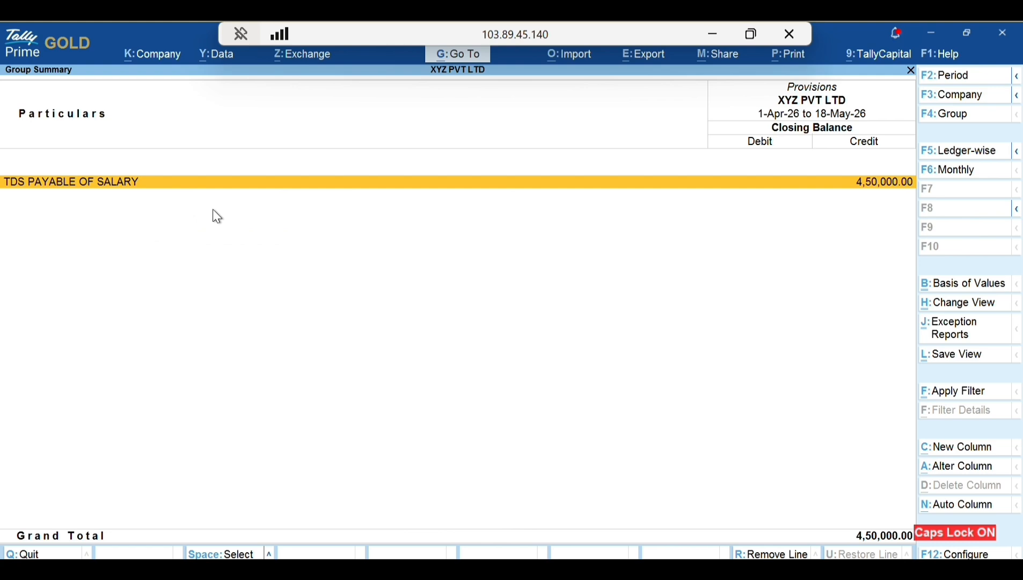
key(Return)
key(Escape)
key(Escape)
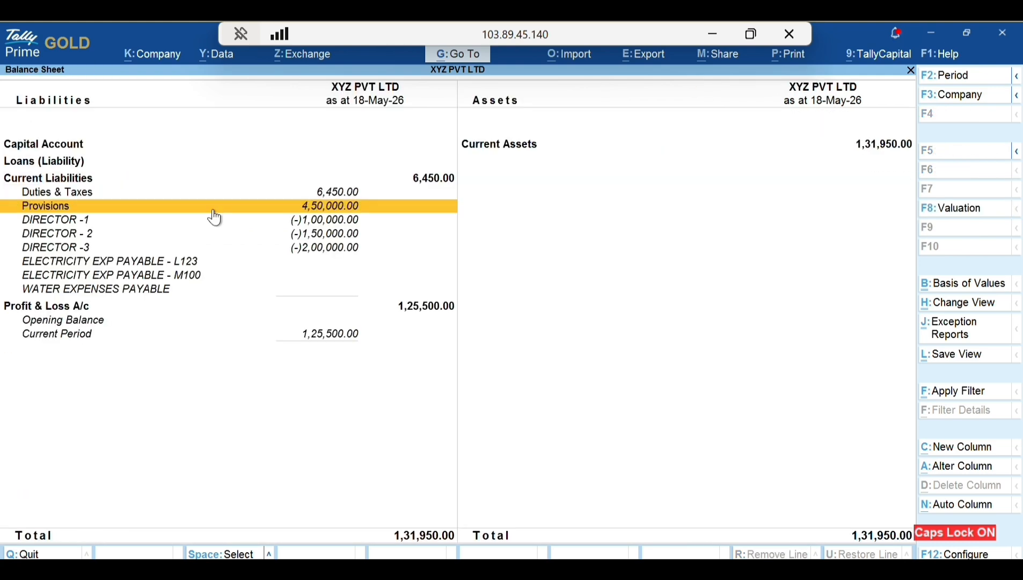
Step: Start a new Payment voucher and debit the TDS PAYABLE OF SALARY ledger
key(Escape)
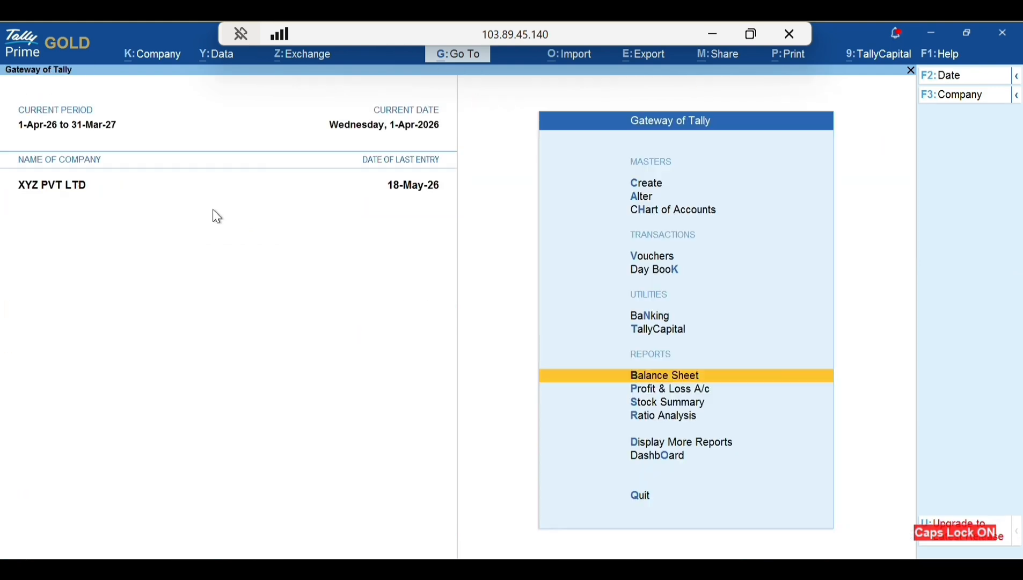
key(v)
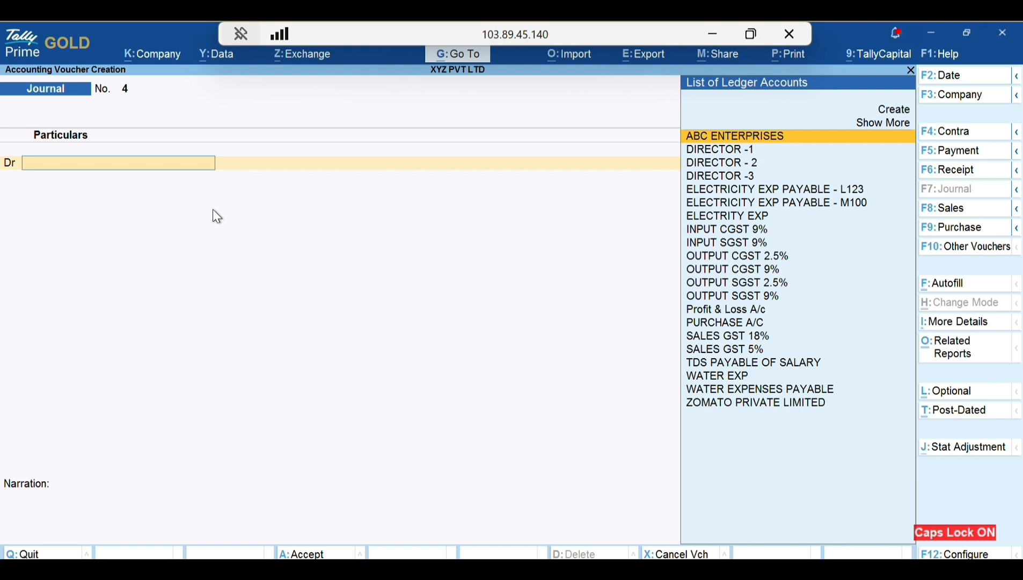
key(F5)
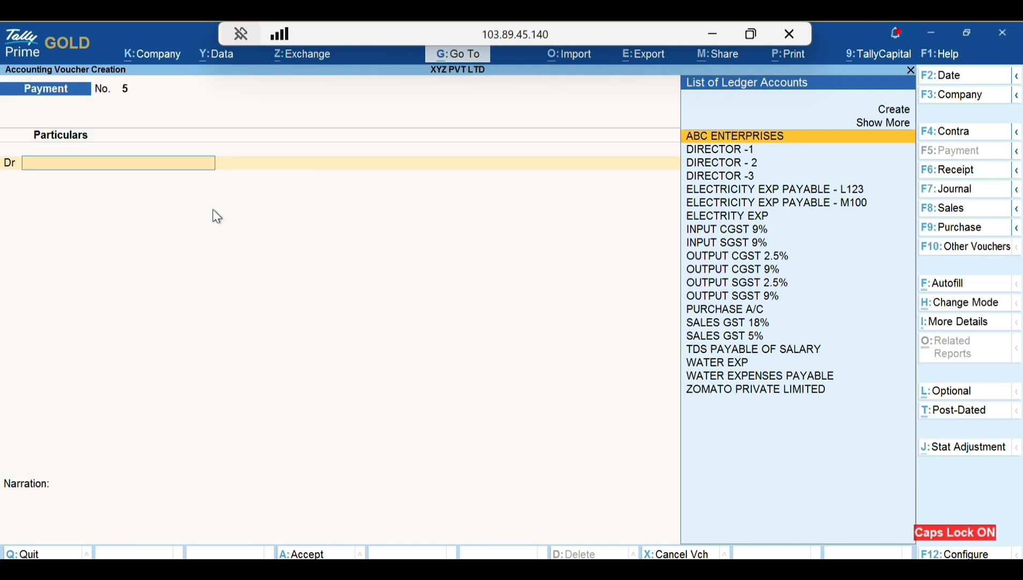
text(TDS)
key(Return)
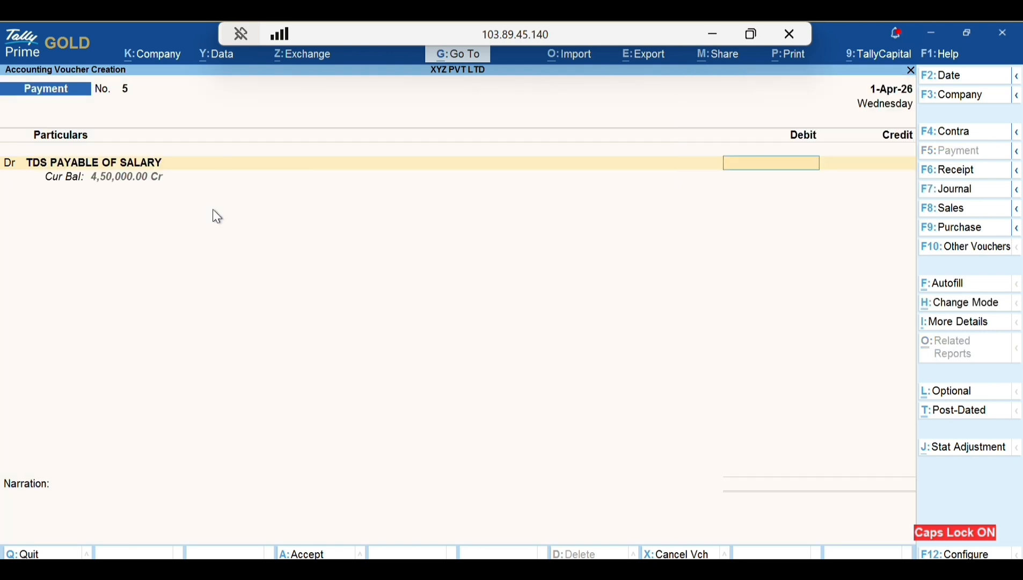
Step: Date the payment voucher 28.5.2026 and enter 450000 as the debit amount for TDS PAYABLE OF SALARY
key(F2)
text(28.5)
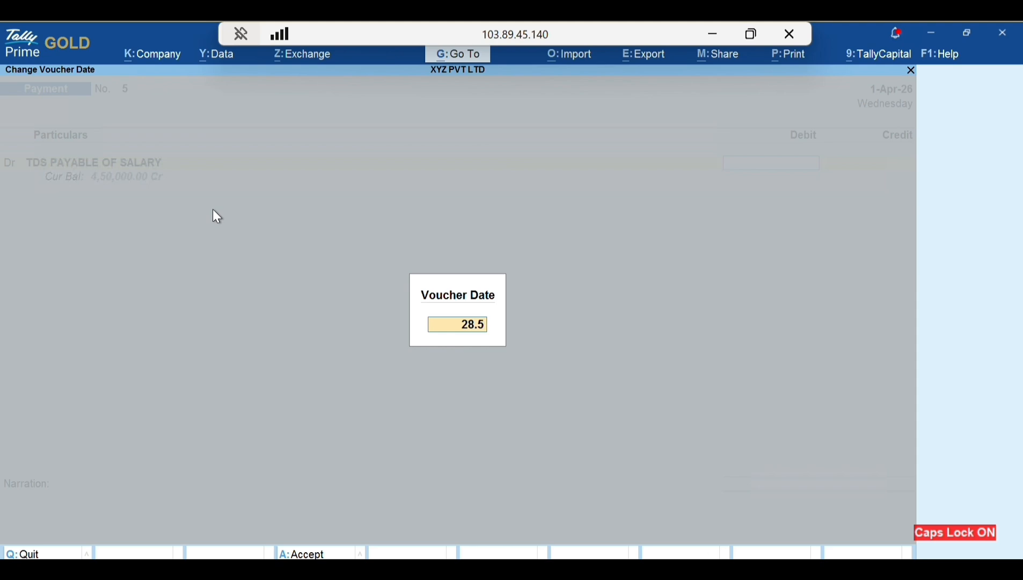
text(.2026)
key(Return)
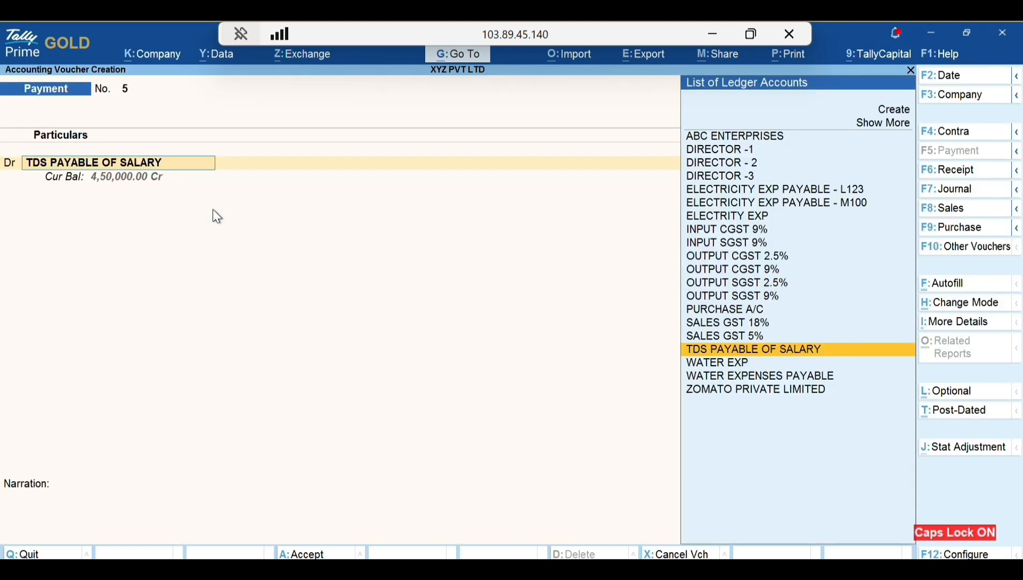
key(Return)
text(45000)
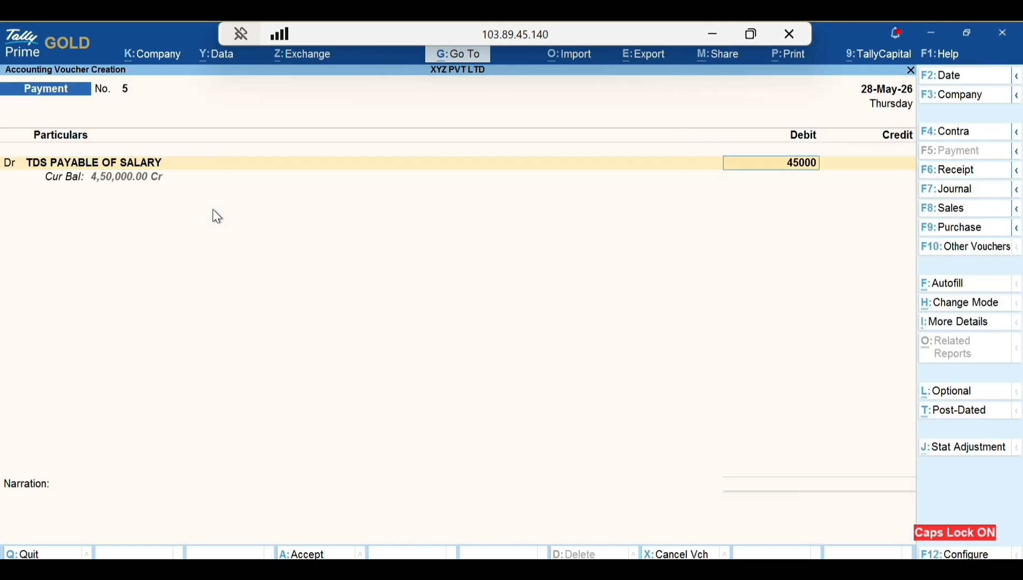
text(0)
key(Return)
Step: Credit HDFC BANK LTD with the full 4,50,000, save the payment voucher without a narration, and return to the Gateway
text(HDF)
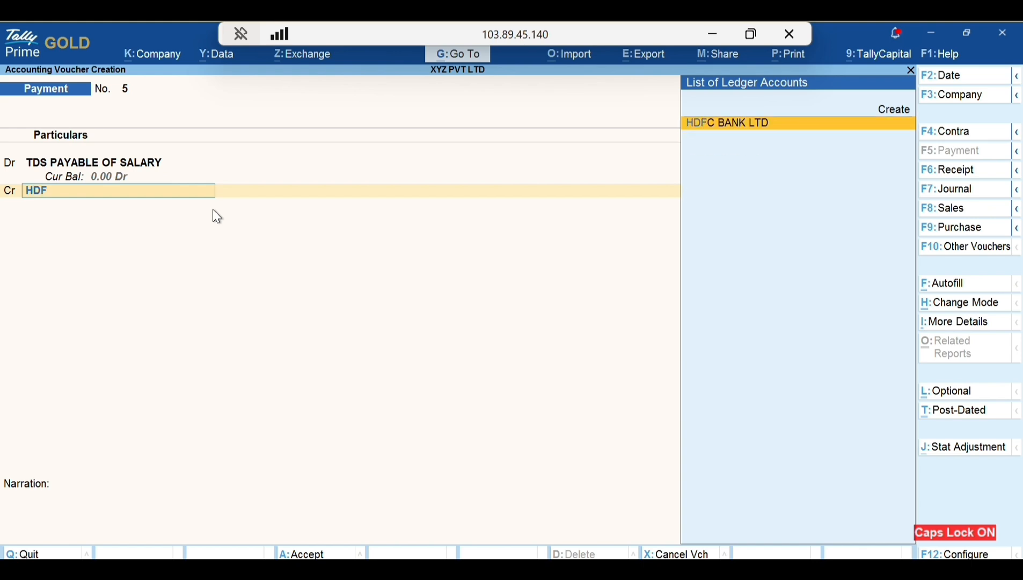
key(Return)
key(Return)
key(Return)
key(Return)
key(Return)
key(Return)
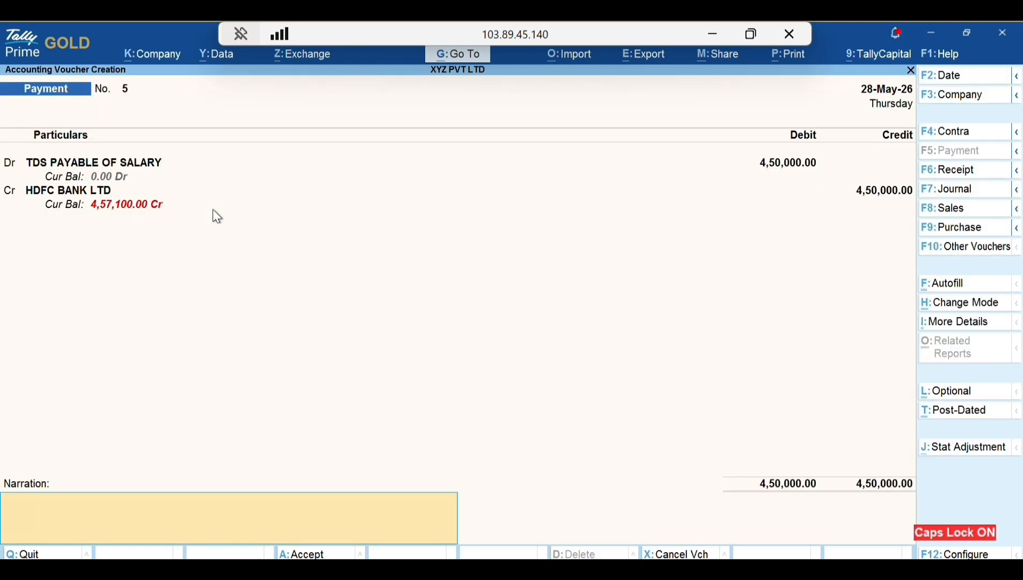
key(Return)
key(Return)
key(Escape)
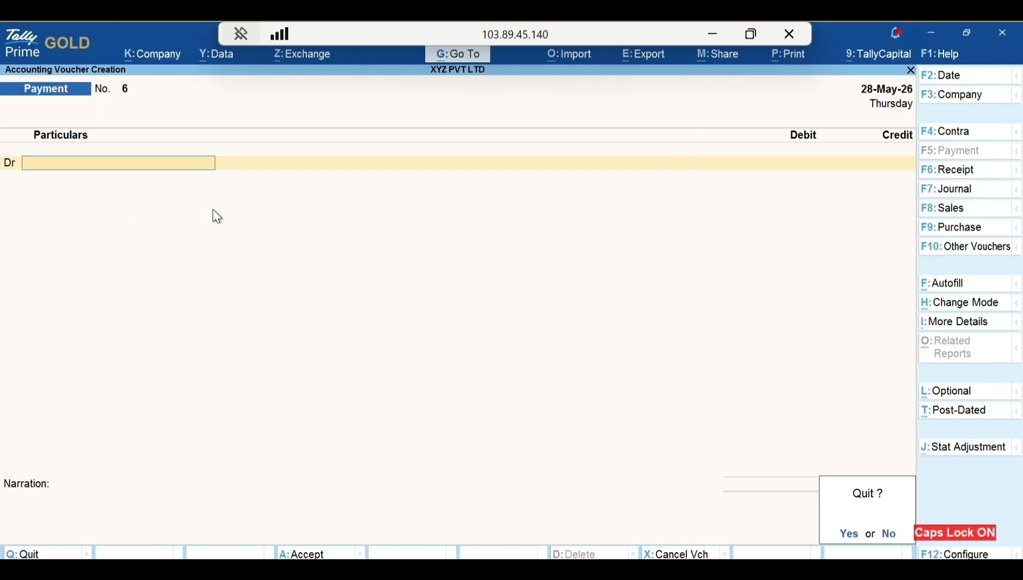
key(Return)
Step: Open the TDS PAYABLE OF SALARY ledger report from the account books and show its monthly summary
key(Down)
key(Down)
key(Down)
key(Down)
key(Down)
key(Down)
key(Down)
key(Down)
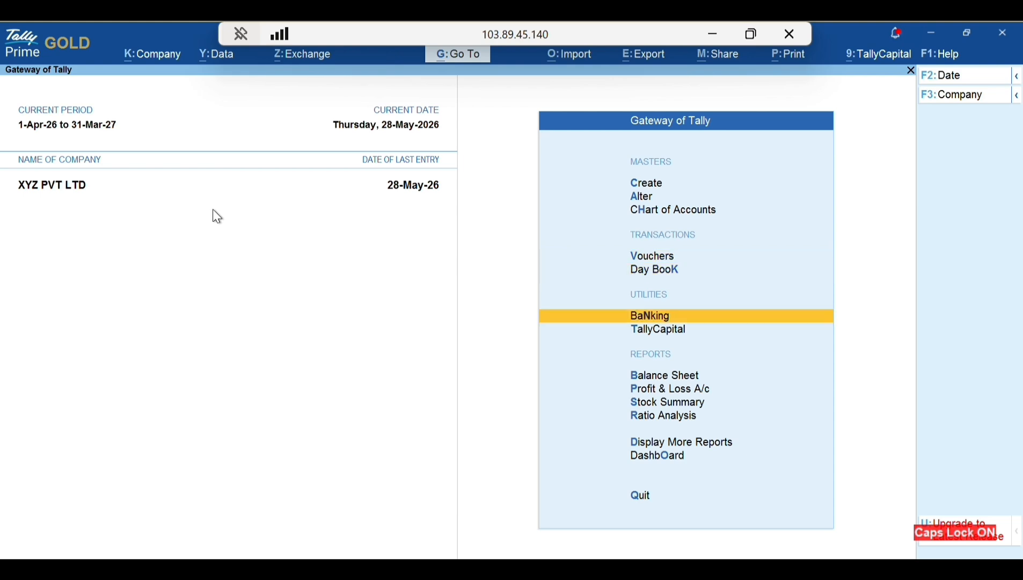
key(Return)
key(Down)
key(Down)
key(Down)
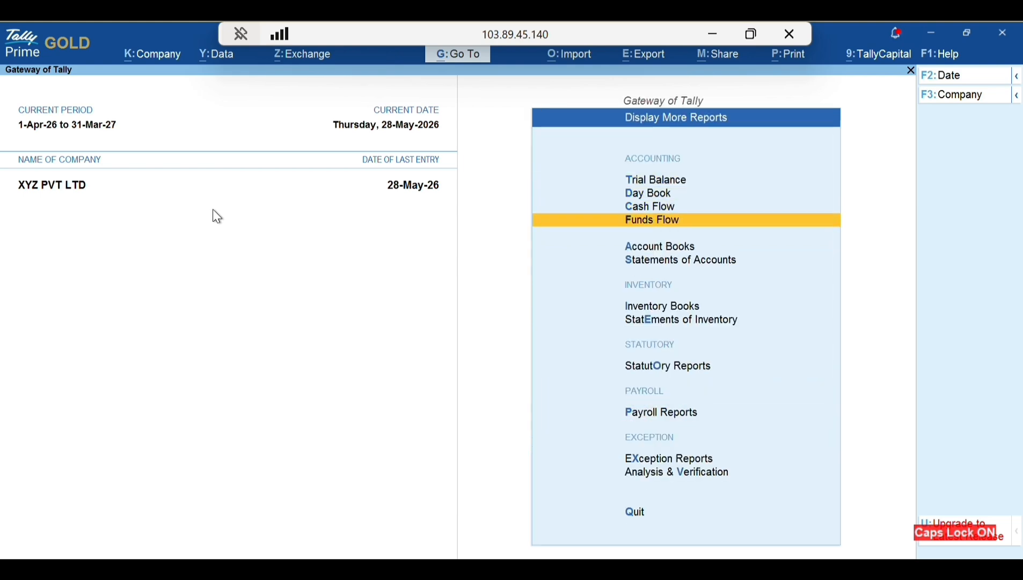
key(Return)
key(Down)
key(Return)
text(TDS)
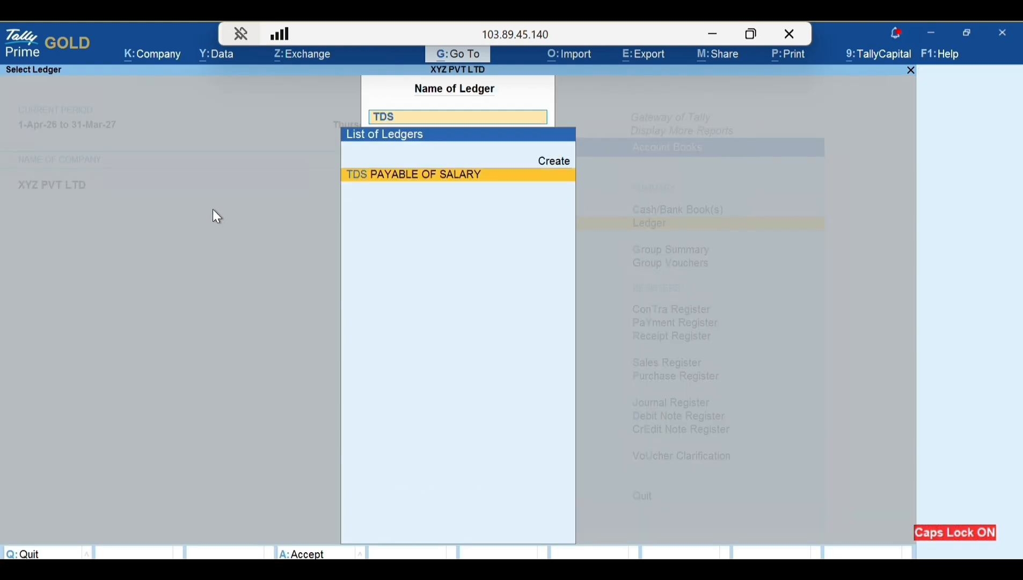
key(Return)
key(F6)
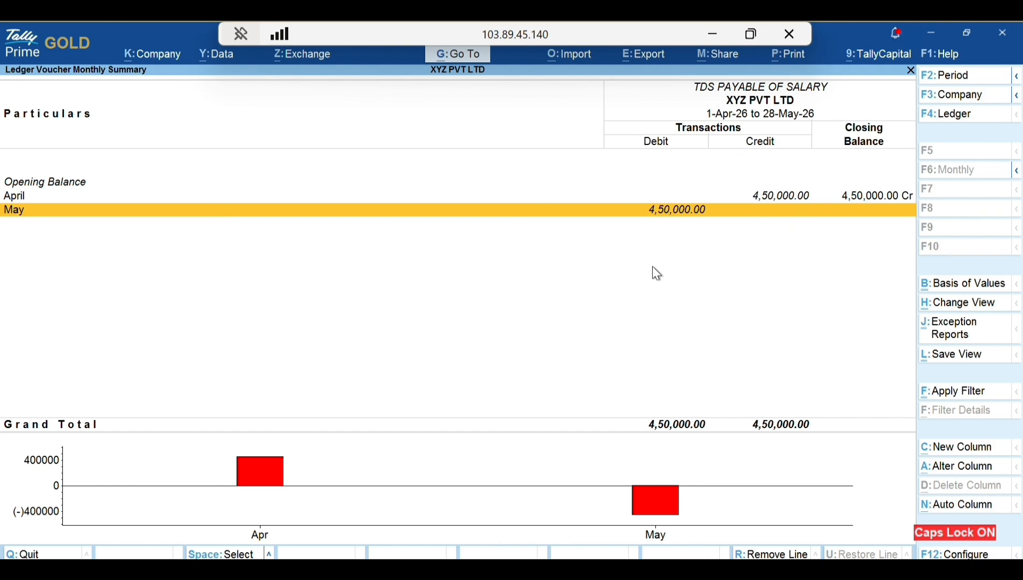
Step: Drill into April to inspect the journal voucher behind the TDS credit, and return to the monthly summary
key(Up)
key(Return)
key(Return)
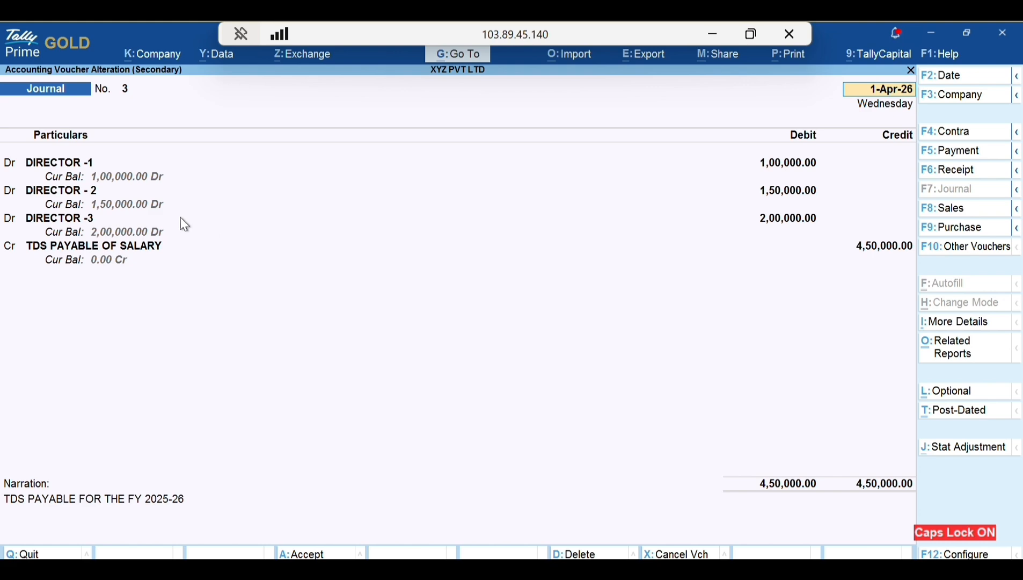
key(Escape)
key(Escape)
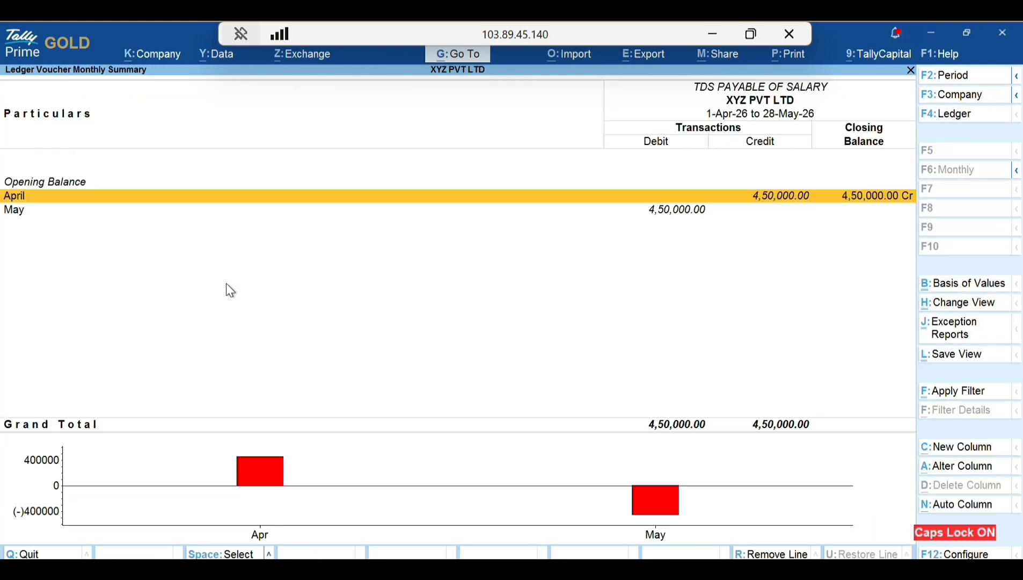
Step: Switch to the ledger report of DIRECTOR -1 to view its vouchers
key(Escape)
key(Escape)
text(D)
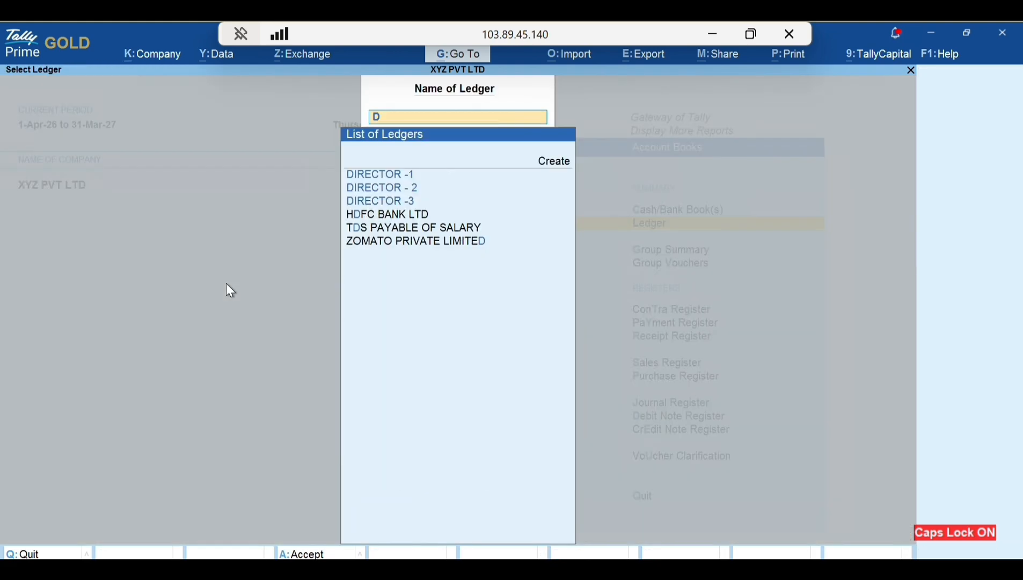
text(IRE)
key(Return)
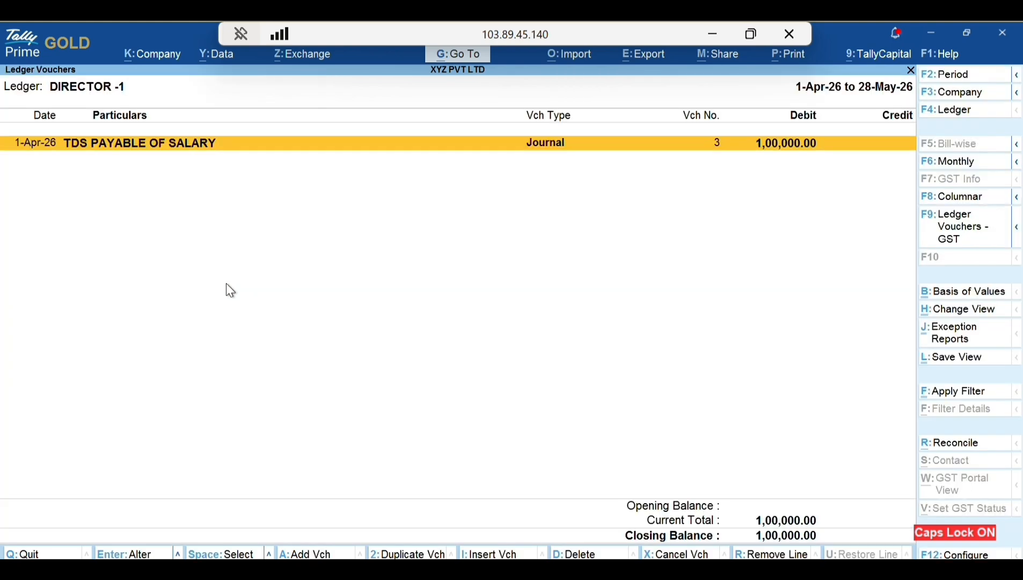
Step: View the ledger reports of DIRECTOR - 2 and DIRECTOR -3, ending on the monthly summary of DIRECTOR -3
key(Escape)
key(Escape)
key(Down)
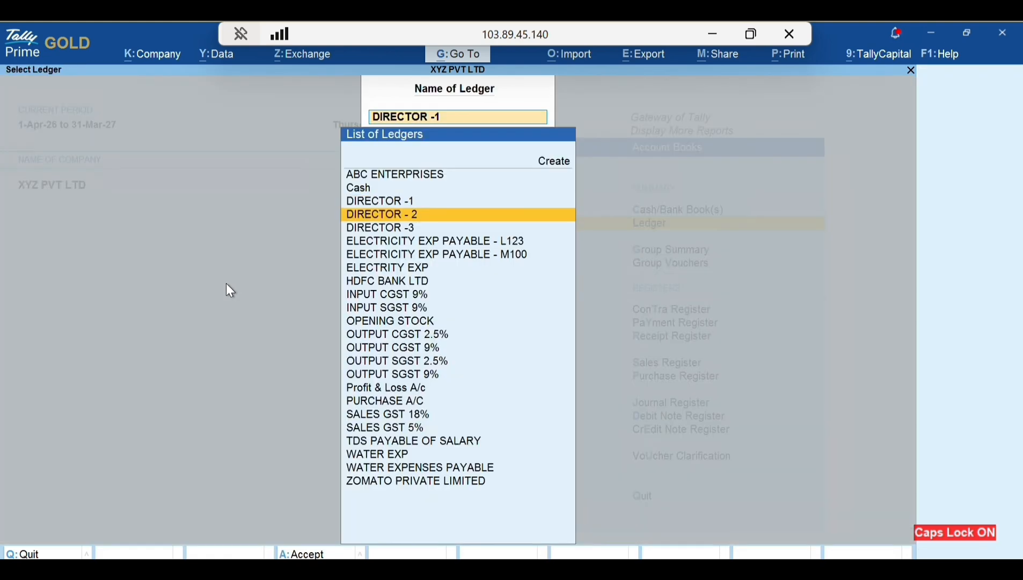
key(Return)
key(Escape)
key(Escape)
key(Down)
key(Return)
key(Escape)
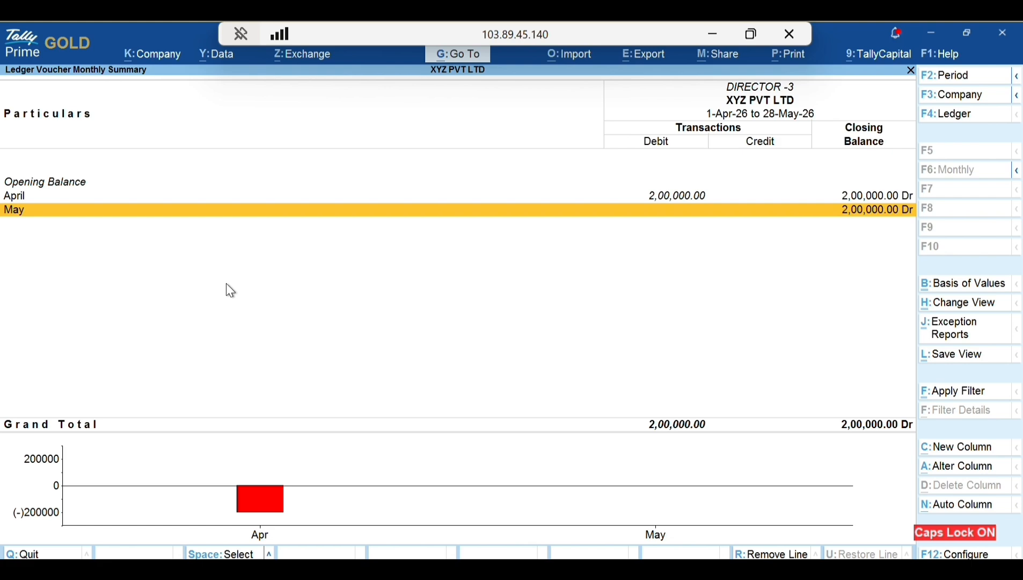
Step: Drill into April of DIRECTOR -3 to inspect the TDS journal voucher, and close it without changes
key(Up)
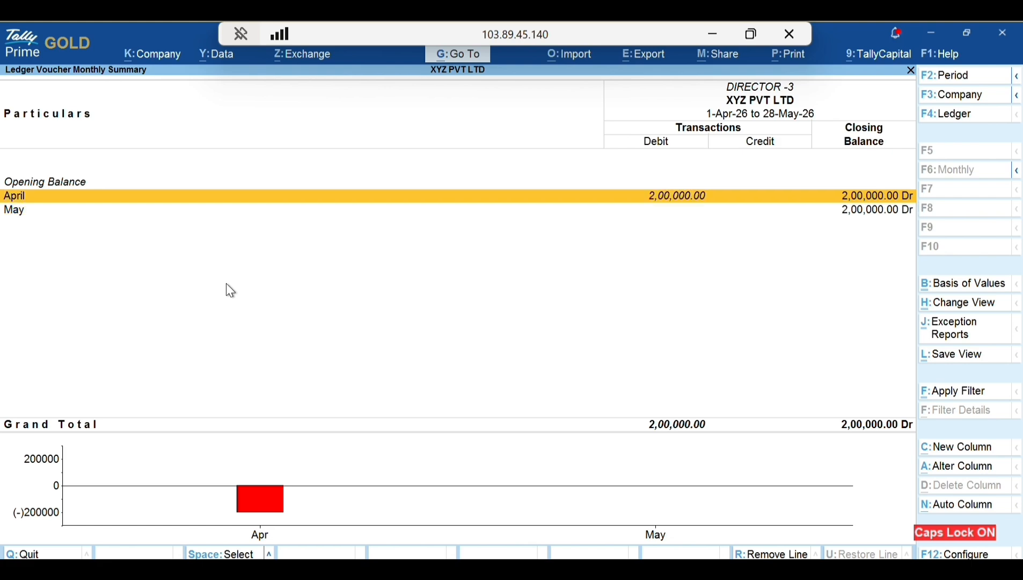
key(Return)
key(Return)
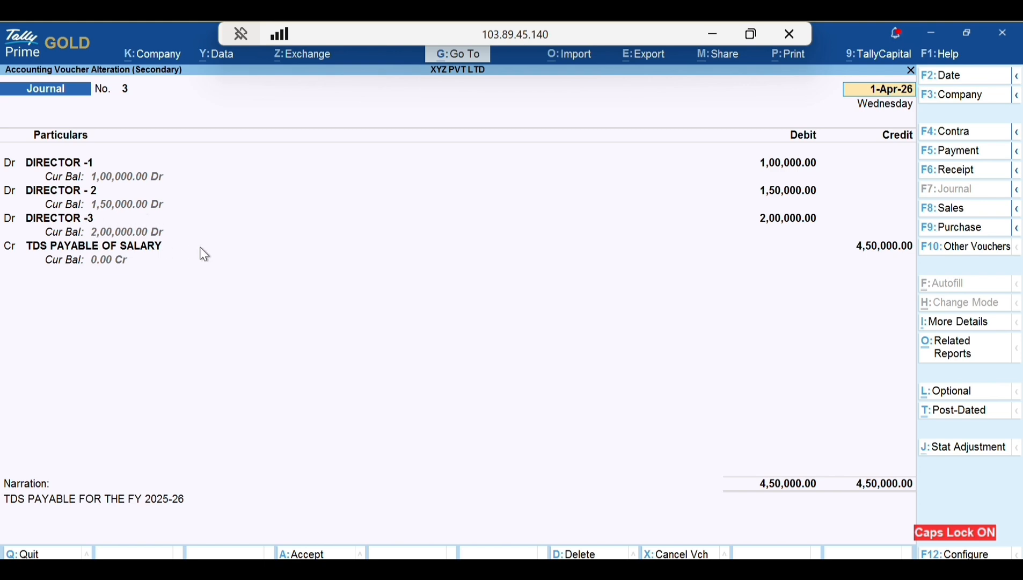
key(Escape)
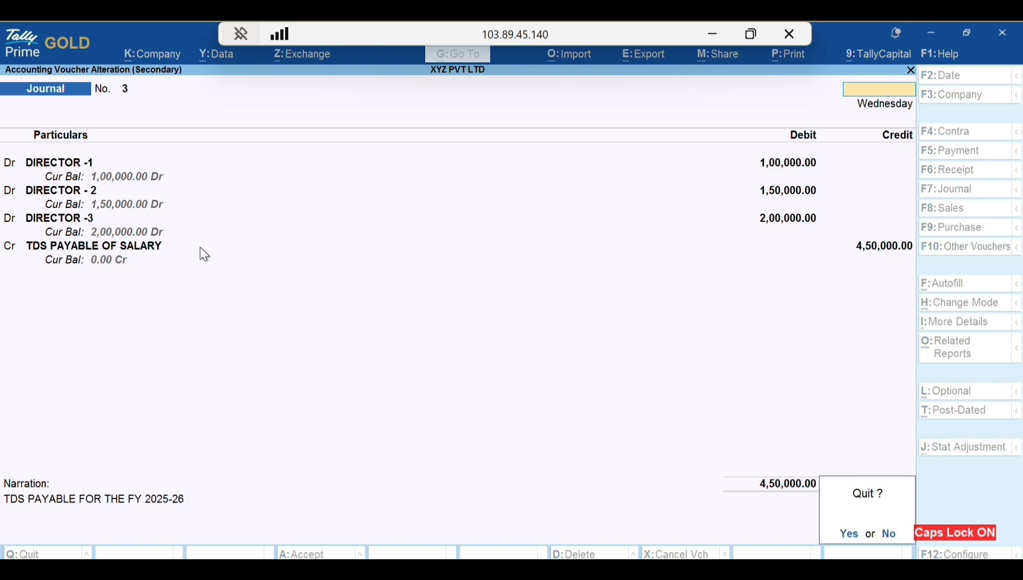
key(y)
Step: Add a Journal voucher and start a new ledger from it named DIRECTOR REMUNERATION A/C, without an alias
key(alt+a)
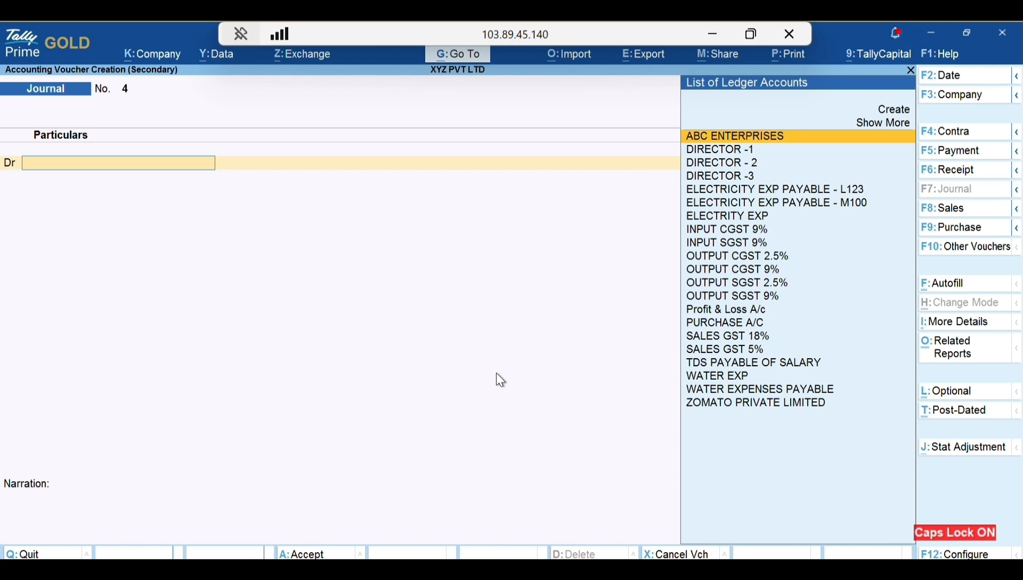
key(alt+c)
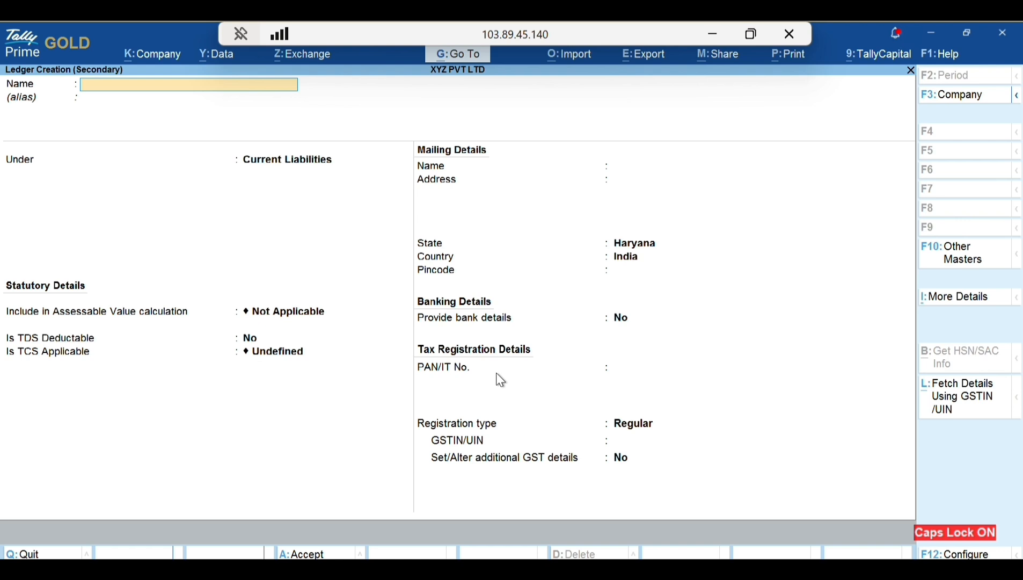
text(DIRECTOR REMU)
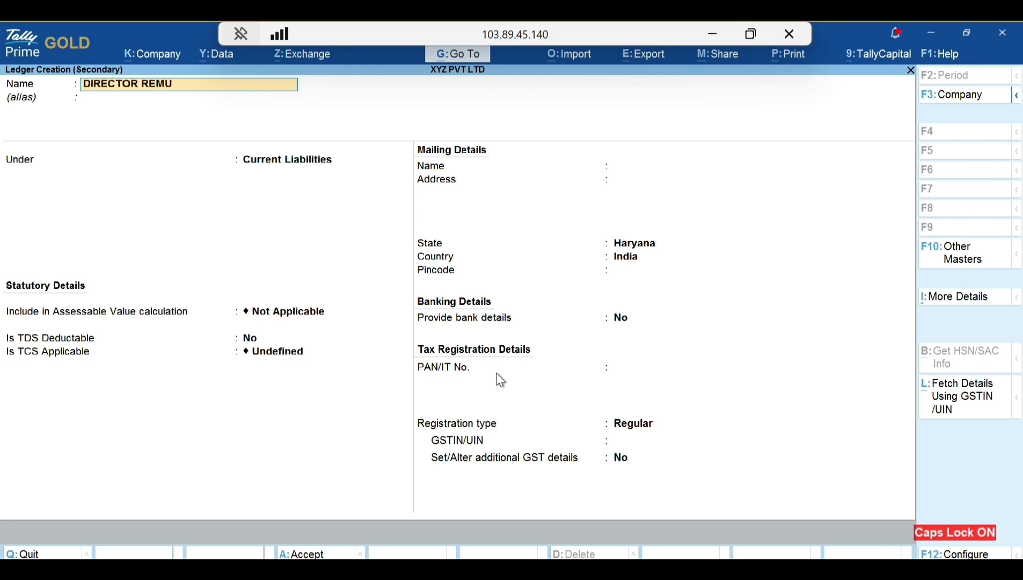
text(NERATION A/C)
key(Return)
key(Return)
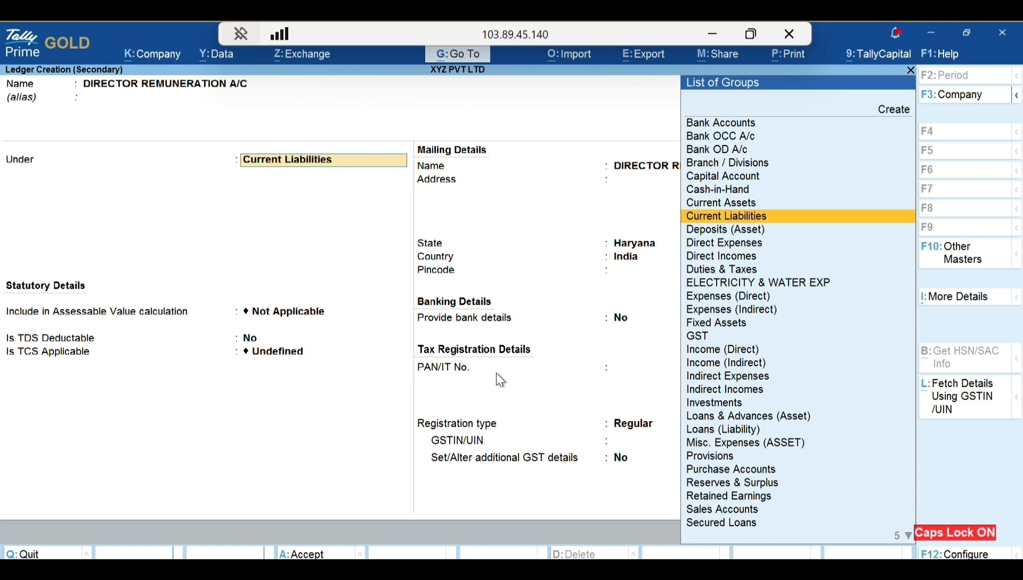
text(SAL)
key(BackSpace)
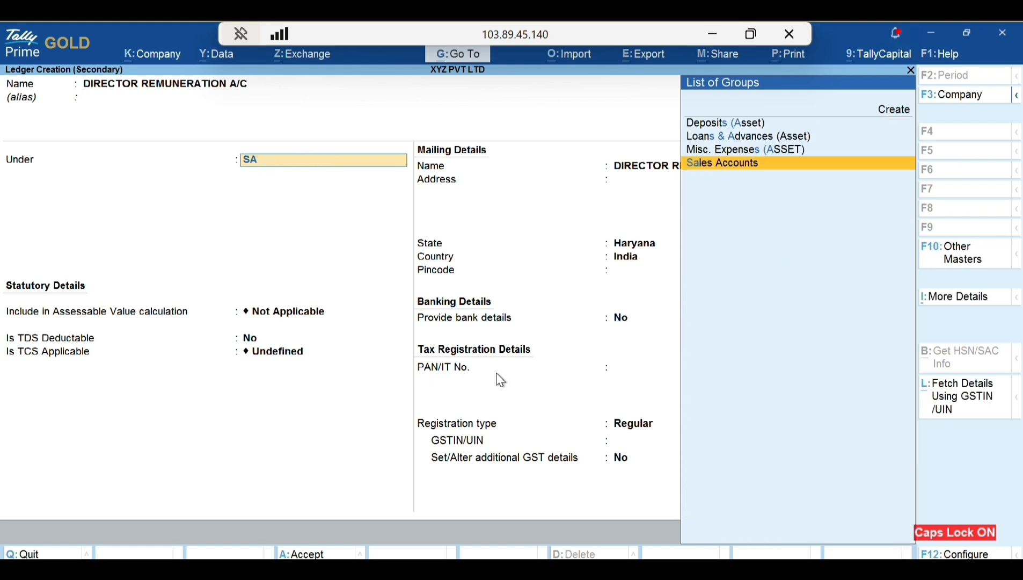
key(BackSpace)
key(BackSpace)
text(INDIRE)
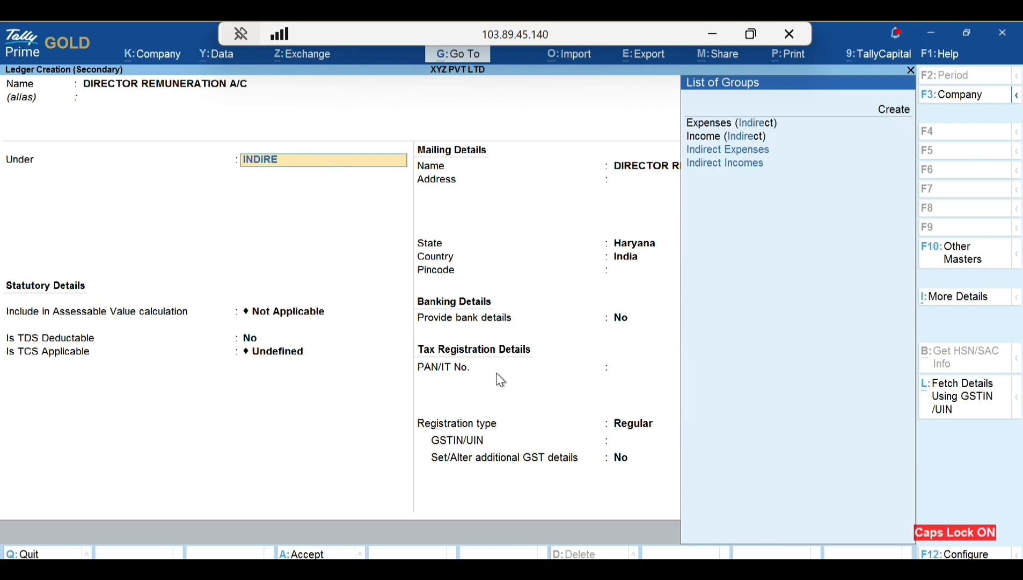
key(BackSpace)
key(BackSpace)
key(BackSpace)
key(BackSpace)
key(BackSpace)
key(BackSpace)
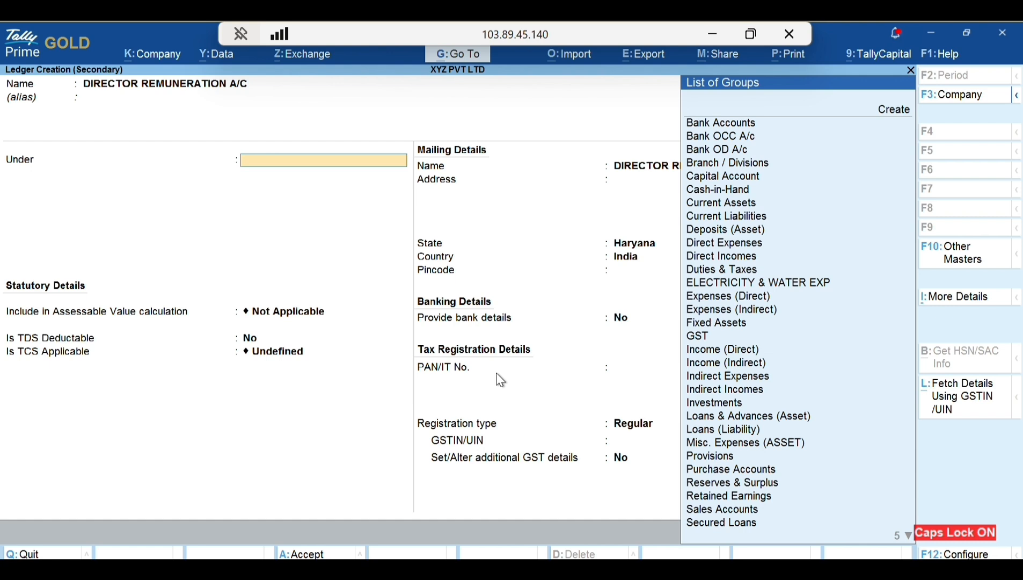
Step: Place DIRECTOR REMUNERATION A/C under Current Liabilities, keep the remaining details at their defaults, and save it as the journal's debit ledger
text(CURR)
key(Down)
key(Return)
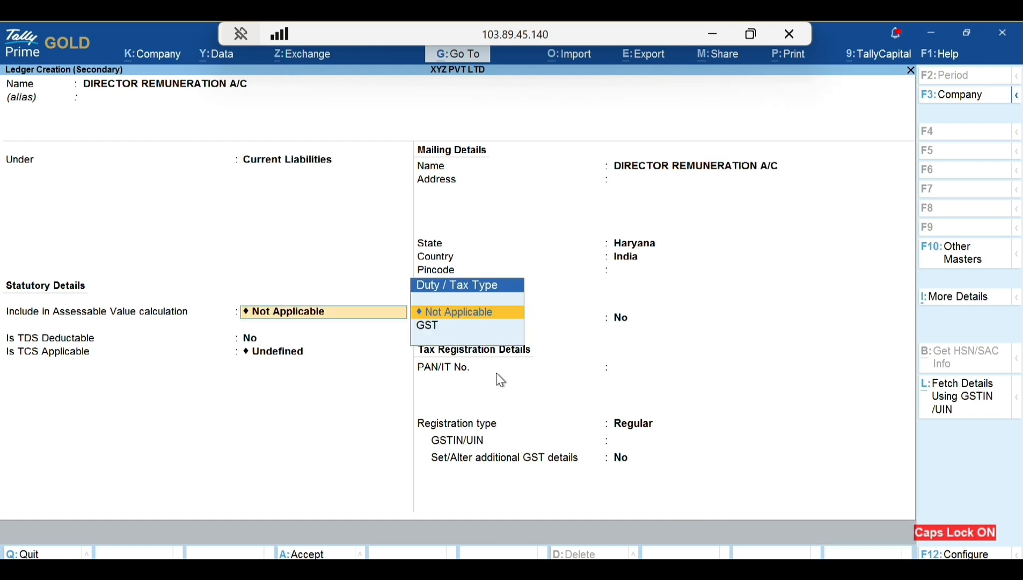
key(Return)
key(Return)
key(Return)
key(Return)
key(Return)
key(Return)
key(Return)
key(Return)
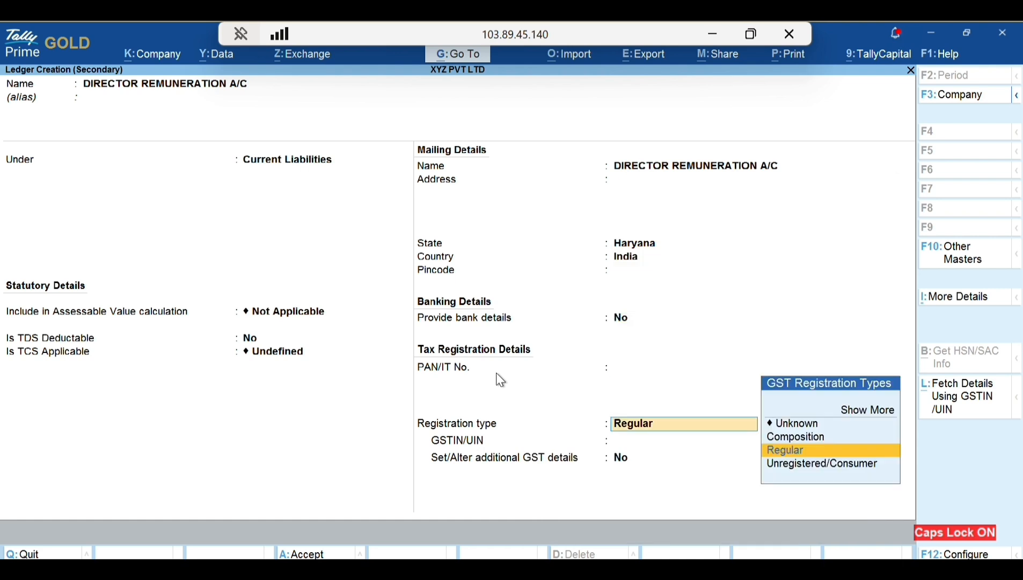
key(Return)
key(Return)
key(Return)
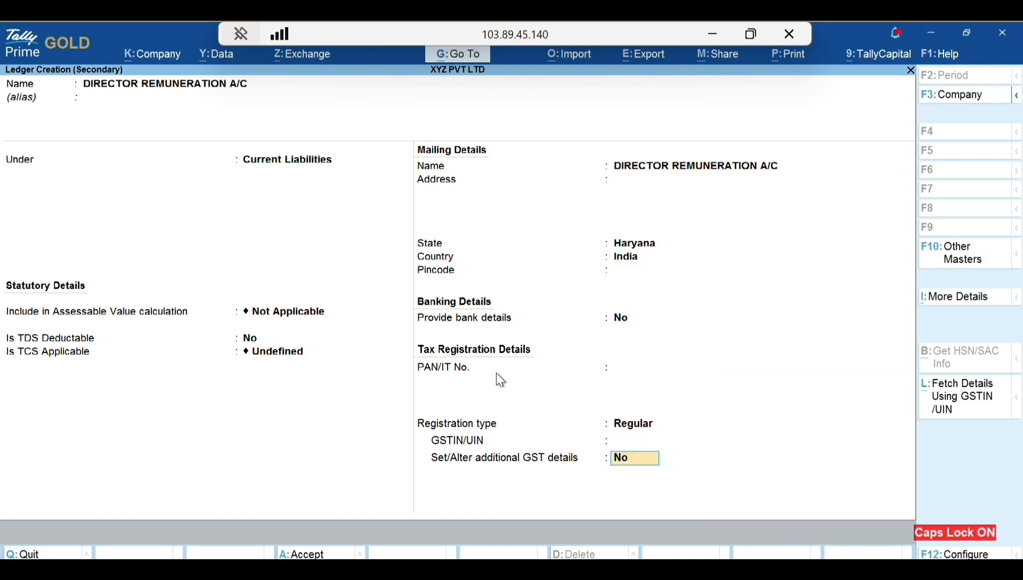
key(Return)
key(Return)
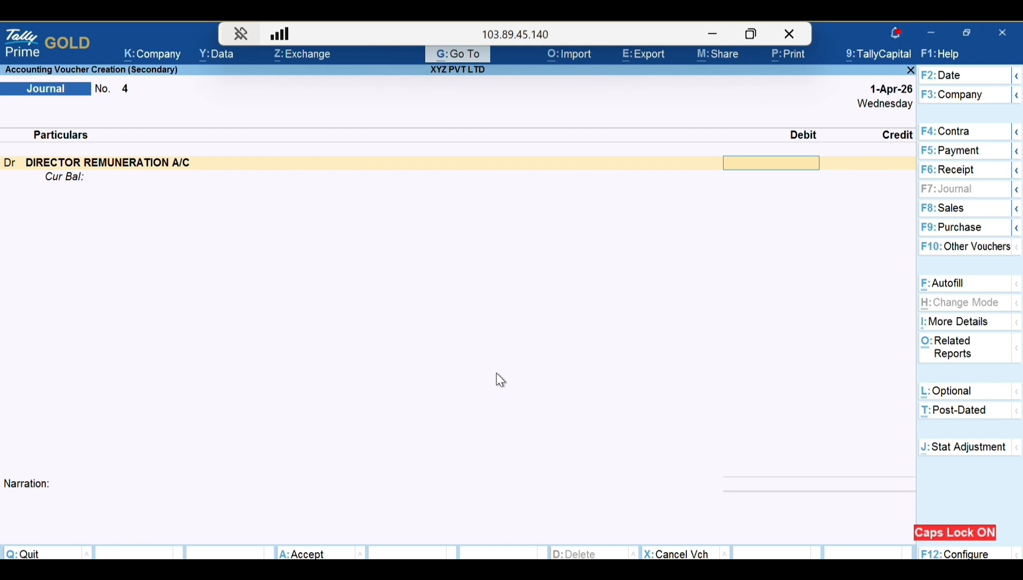
key(BackSpace)
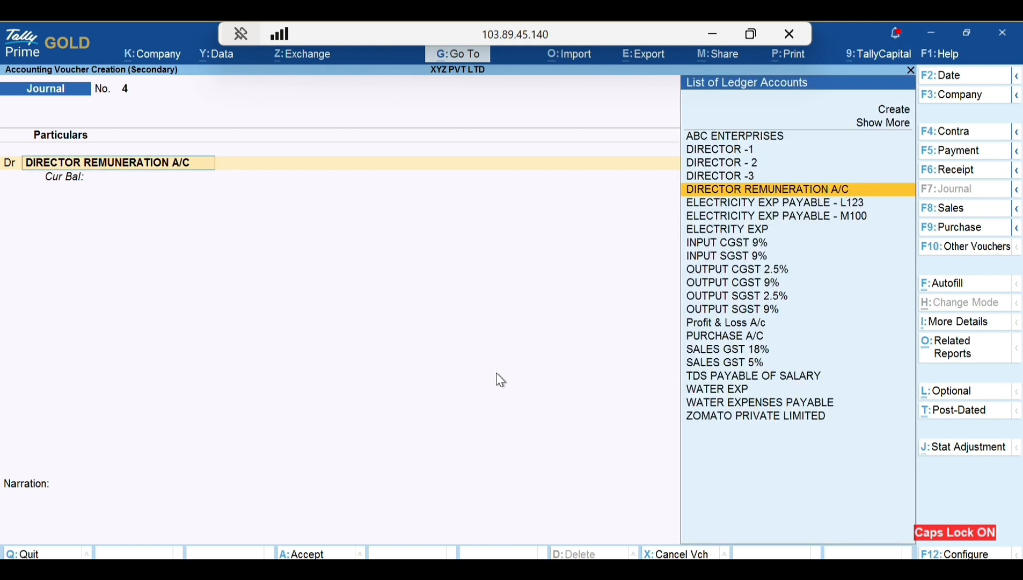
Step: Debit DIRECTOR REMUNERATION A/C with 4,50,000 and credit DIRECTOR -1 with 1,00,000 in the journal voucher
key(Return)
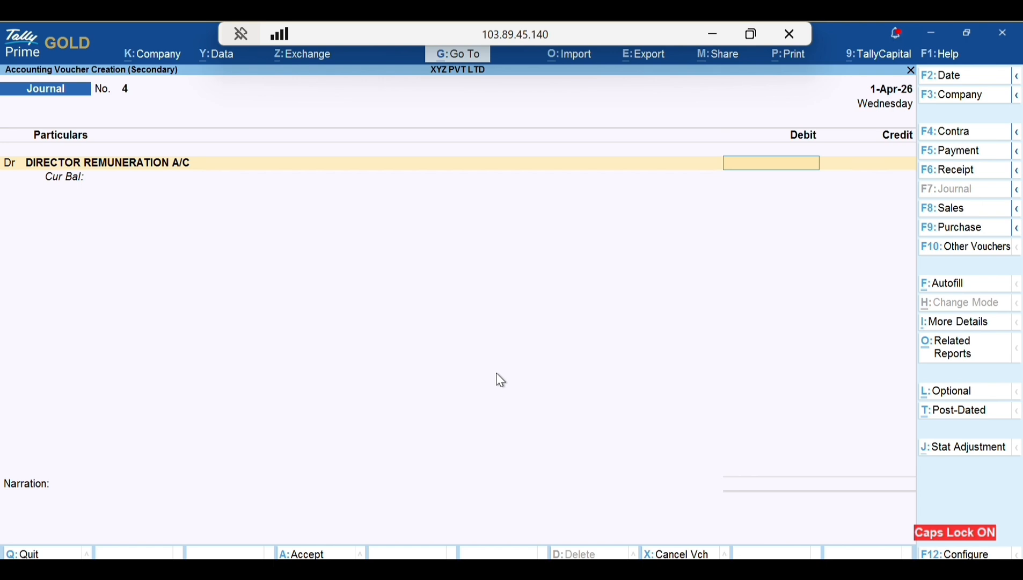
text(50000)
key(Return)
text(DIRE)
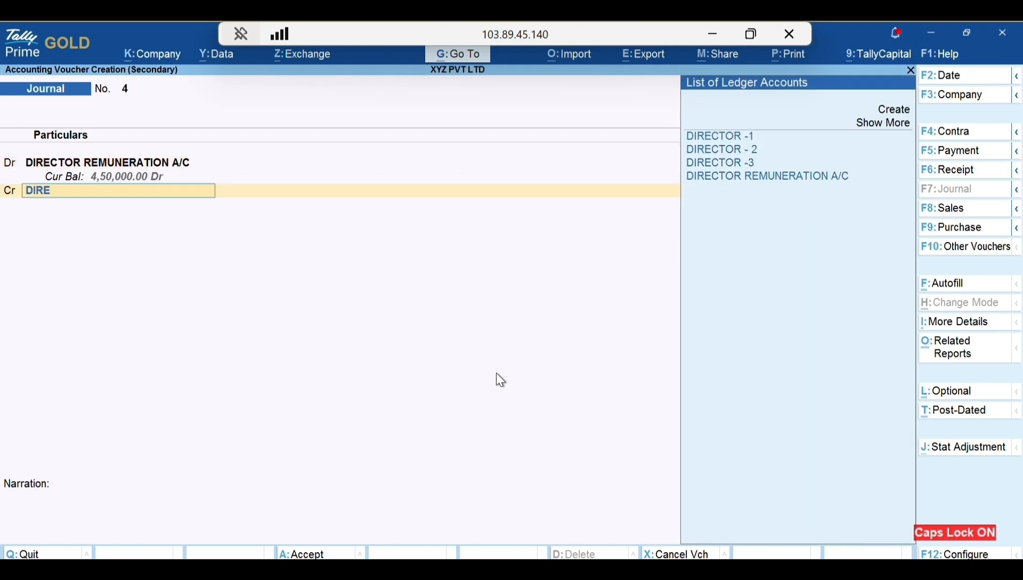
key(Return)
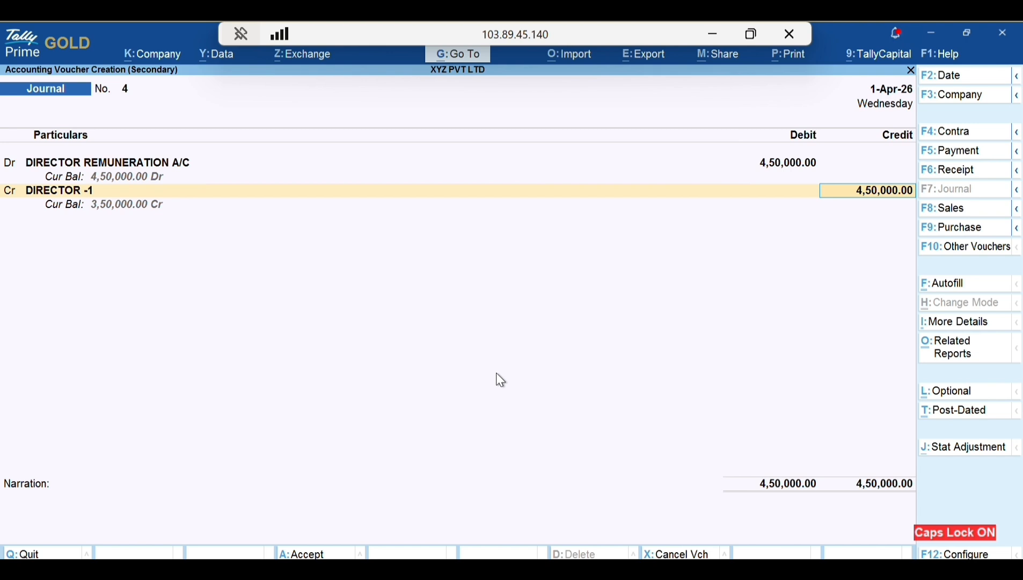
text(100000)
key(Return)
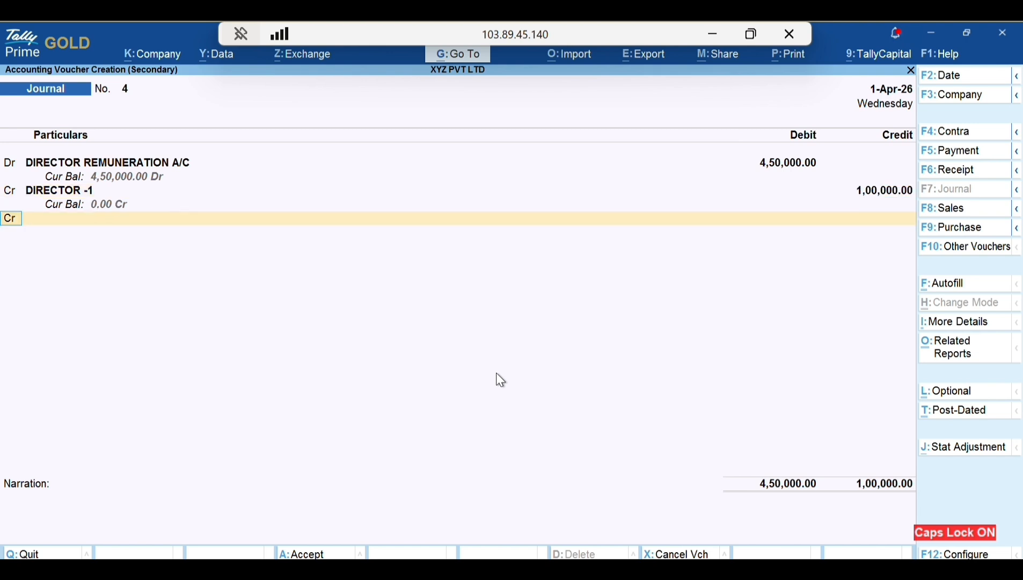
Step: Add a credit line for DIRECTOR - 2 with 1,50,000 to the journal voucher
key(BackSpace)
key(BackSpace)
text(C)
key(Return)
text(DIRE)
key(Down)
key(Return)
text(15)
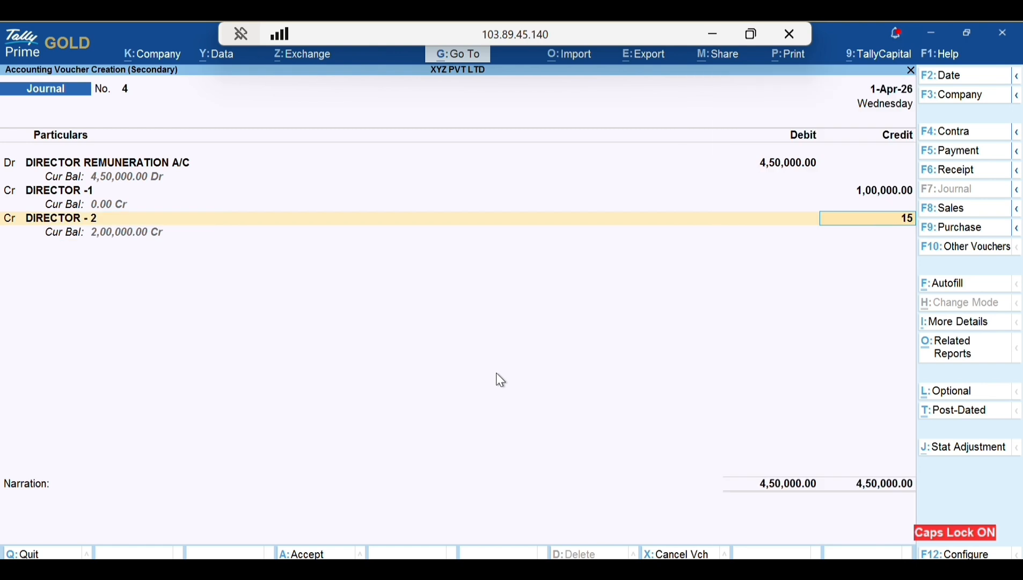
text(0000)
key(Return)
Step: Credit DIRECTOR -3 with the remaining 2,00,000 and finish the journal's ledger entries
key(Return)
text(DIRE)
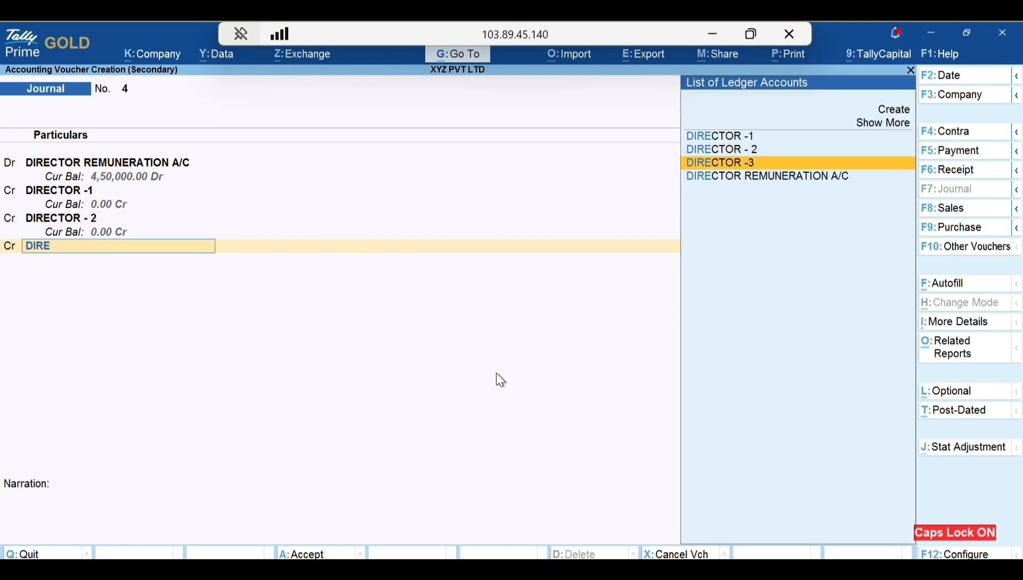
key(Return)
key(Return)
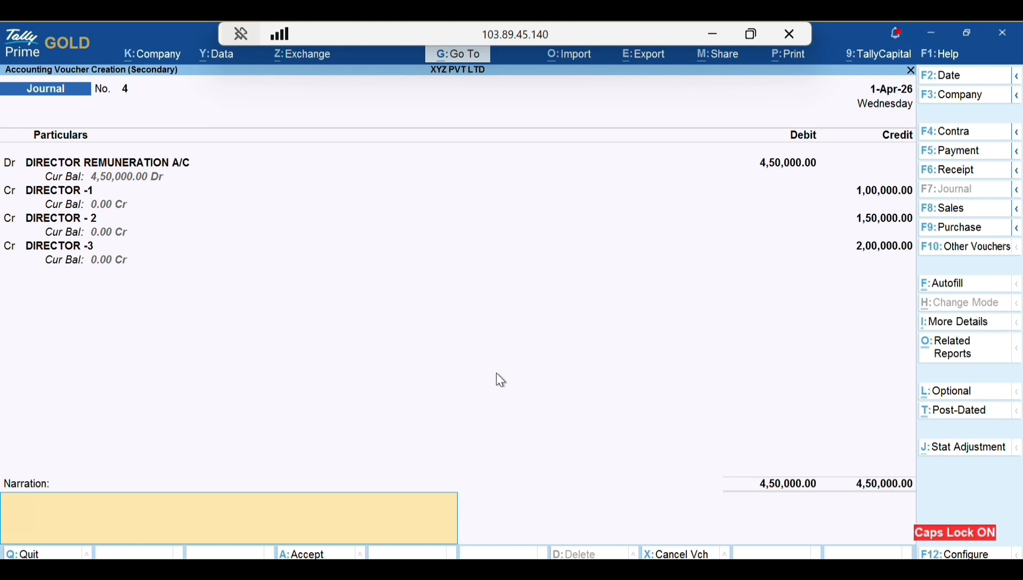
Step: Enter the narration SALARY PAID FOR THE FY 2025-26 and save the journal voucher
text(SALARY PAID FO)
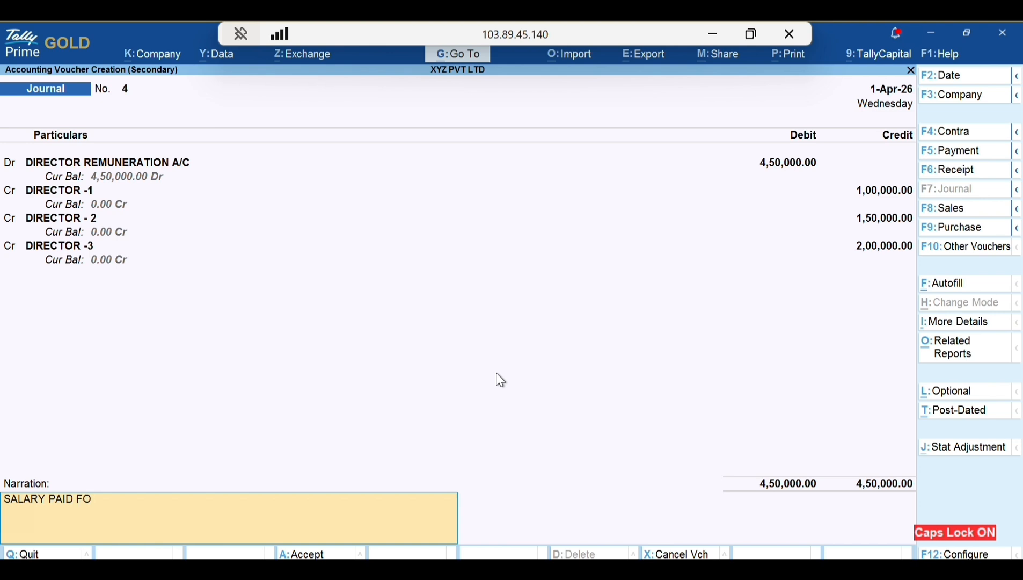
text(R THE FY 2025-26)
key(Return)
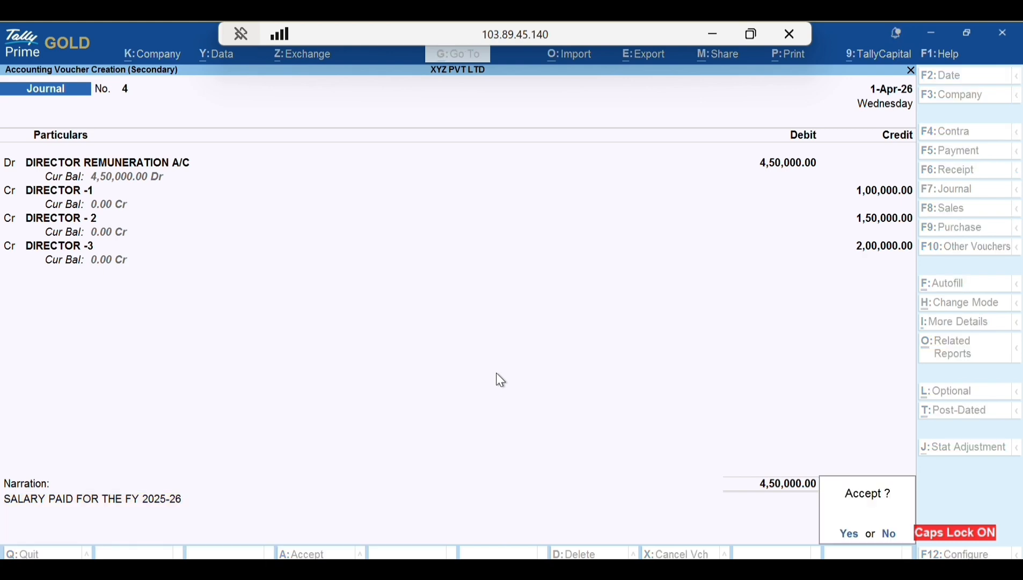
key(Return)
Step: Check the monthly ledger summaries of DIRECTOR -1, DIRECTOR - 2 and DIRECTOR -3
key(F6)
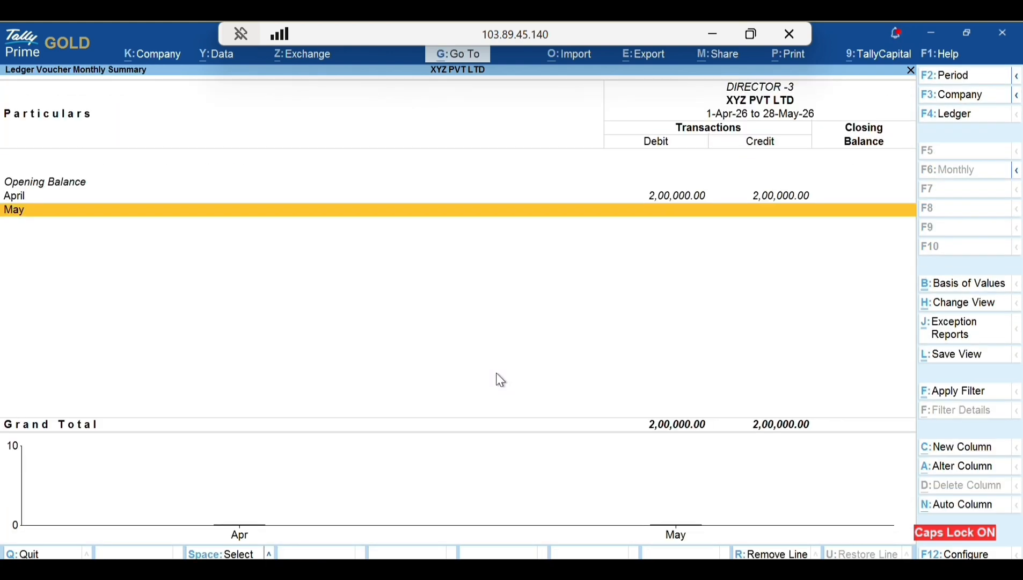
key(F4)
text(DIRE)
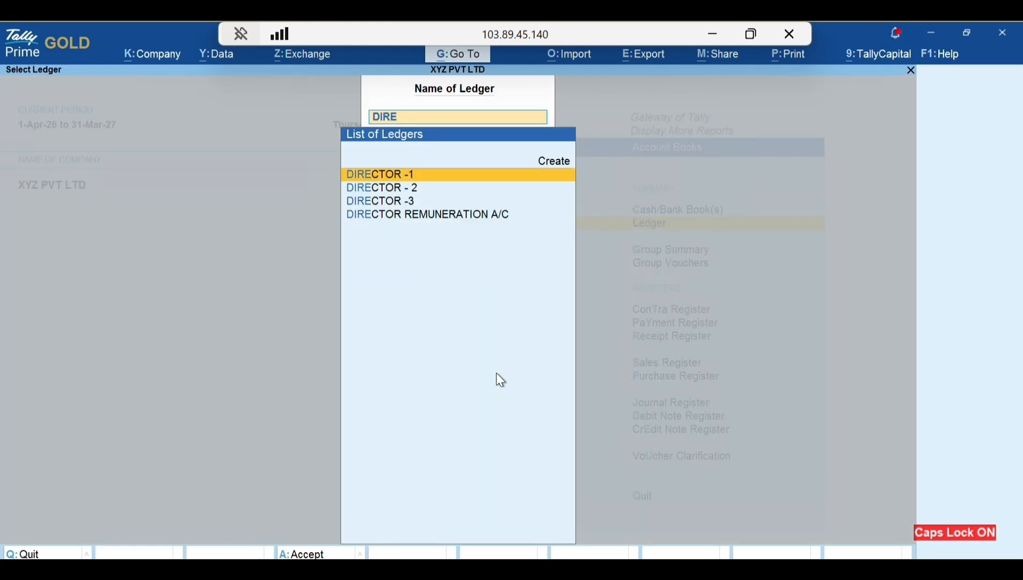
key(Return)
key(F6)
key(F4)
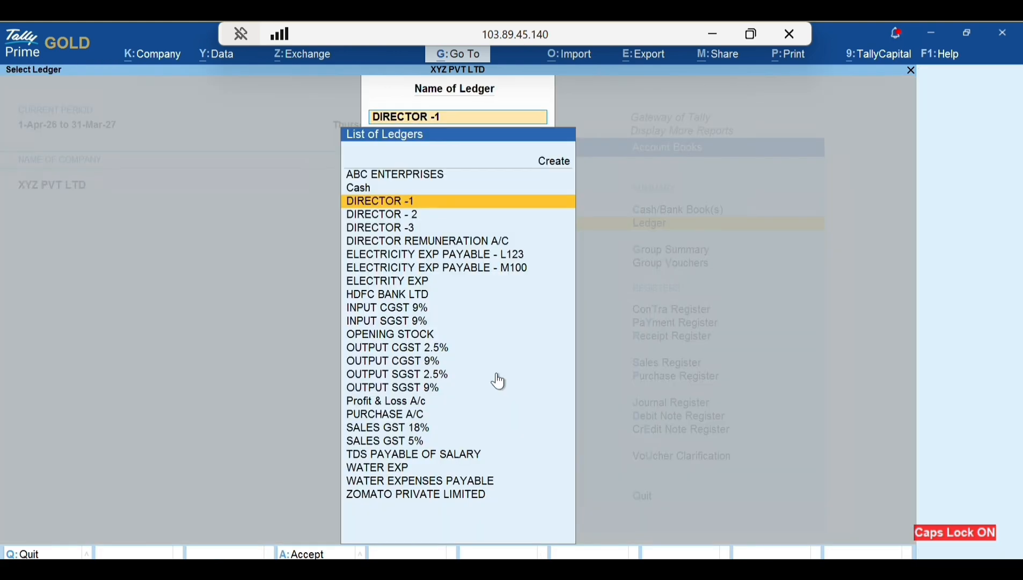
key(Down)
key(Return)
key(F6)
key(F4)
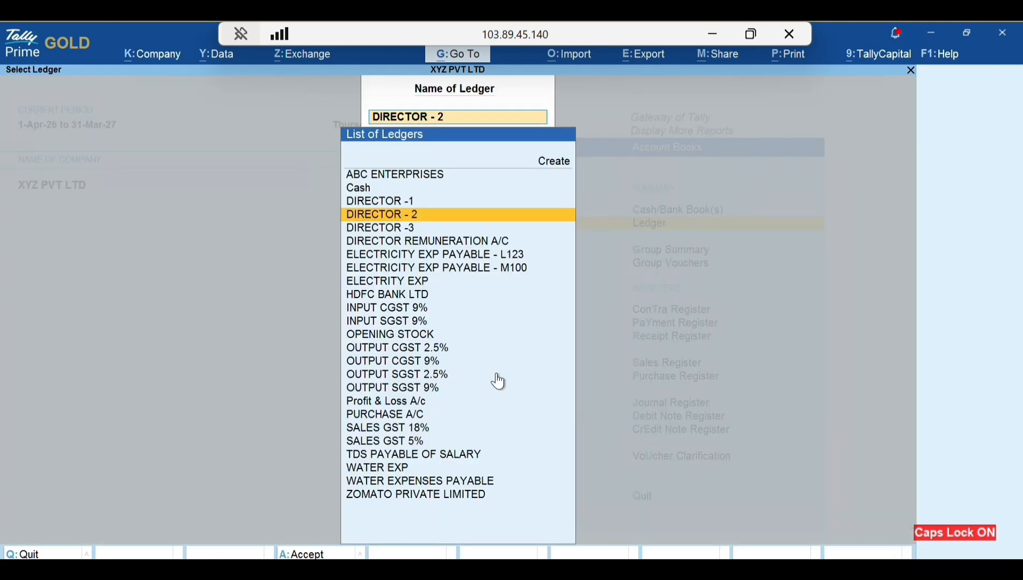
key(Down)
key(Return)
key(F6)
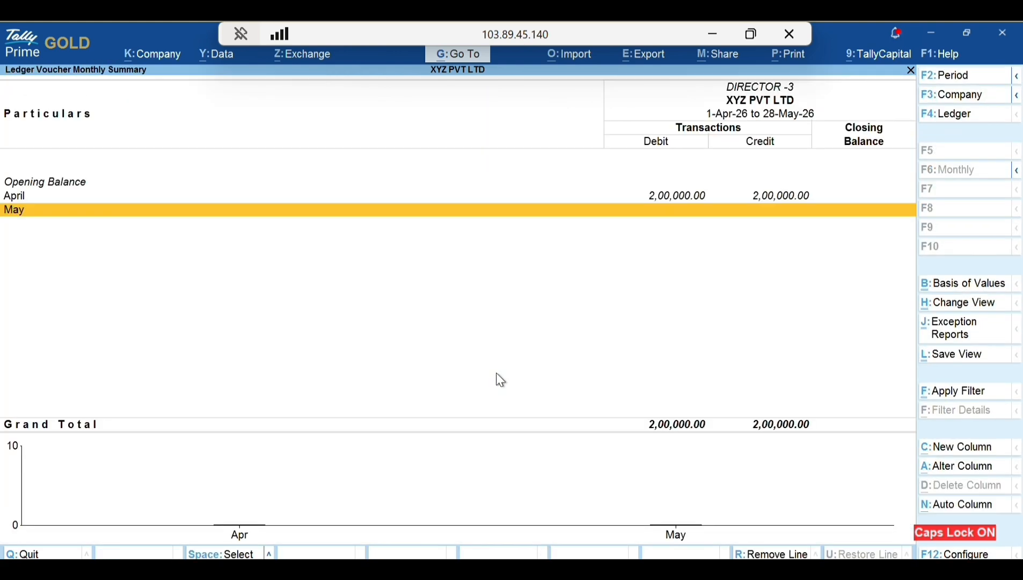
Step: View the monthly summary of DIRECTOR REMUNERATION A/C, inspect its April journal voucher, and close it without changes
key(F4)
key(Down)
key(Return)
key(F6)
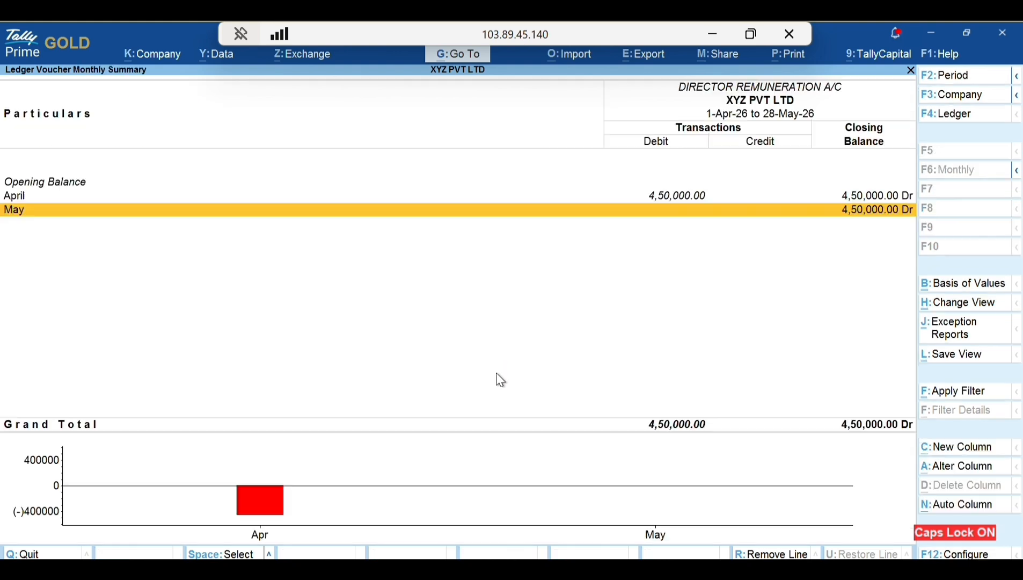
key(Up)
key(Return)
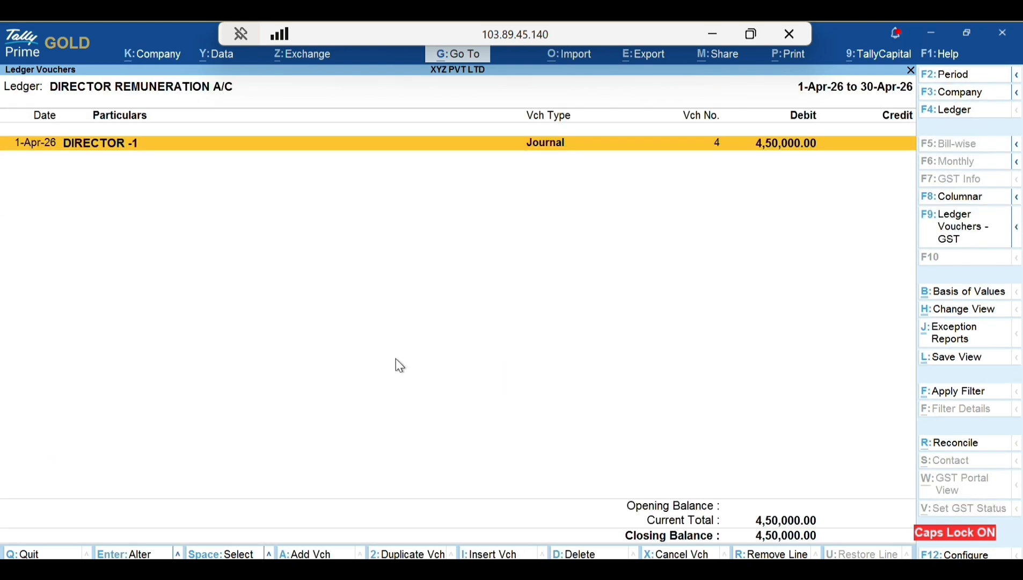
key(Return)
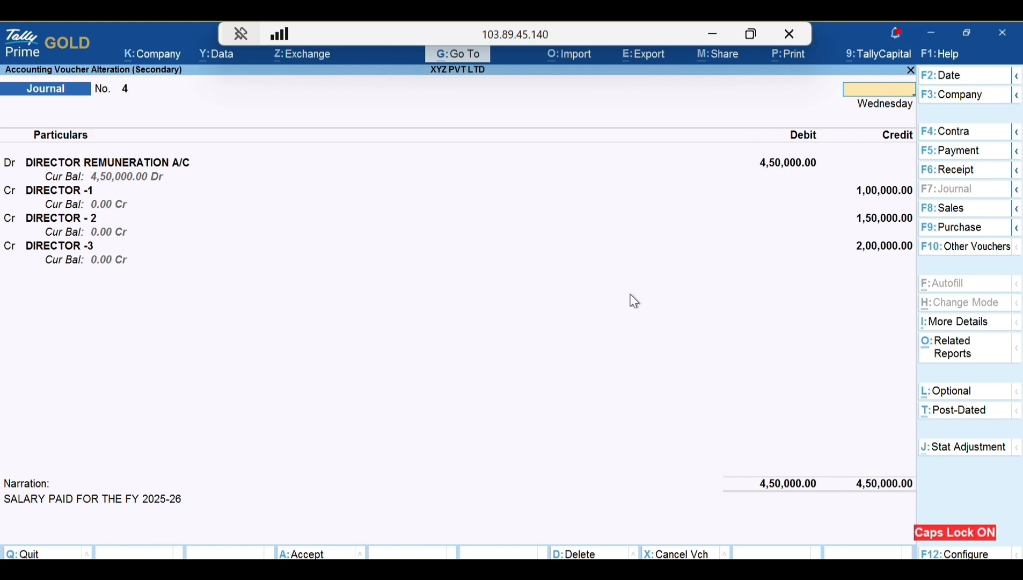
key(Escape)
key(Escape)
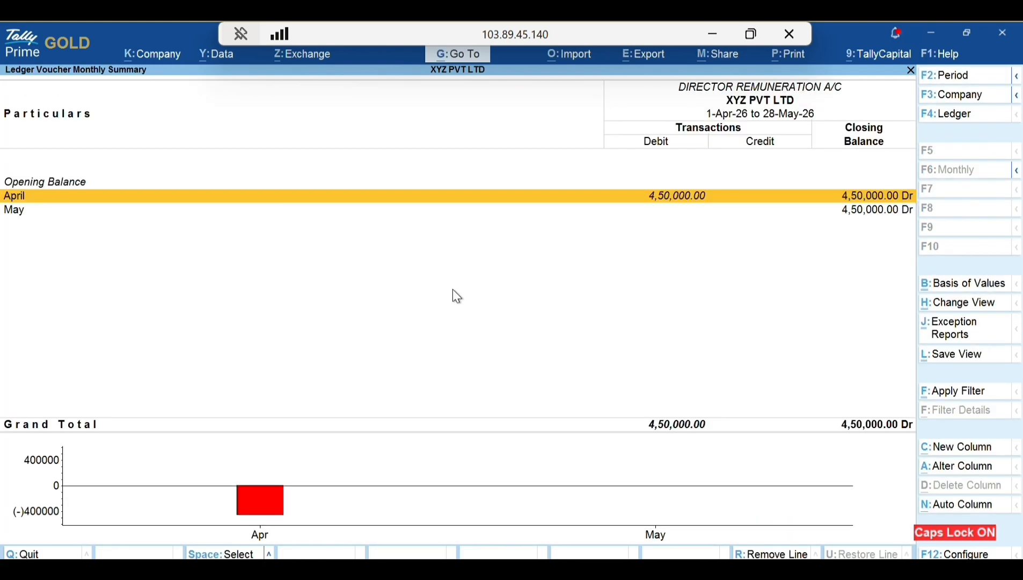
Step: Add a Journal voucher from April of DIRECTOR REMUNERATION A/C and start a new ledger in it named DIRECTOR SALARY EXP
key(Return)
key(alt+a)
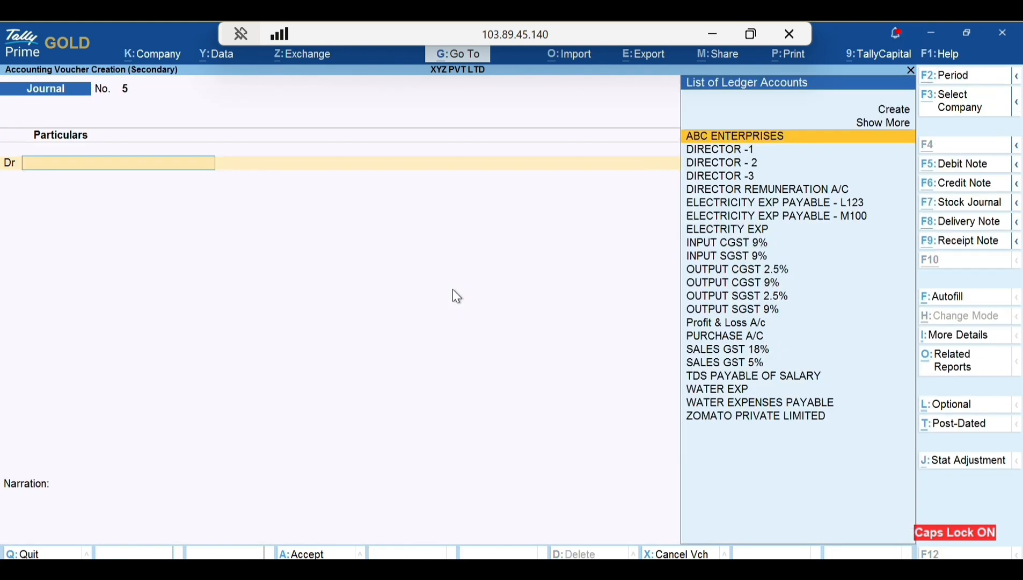
key(alt+c)
text(DIRETOR)
key(BackSpace)
key(BackSpace)
key(BackSpace)
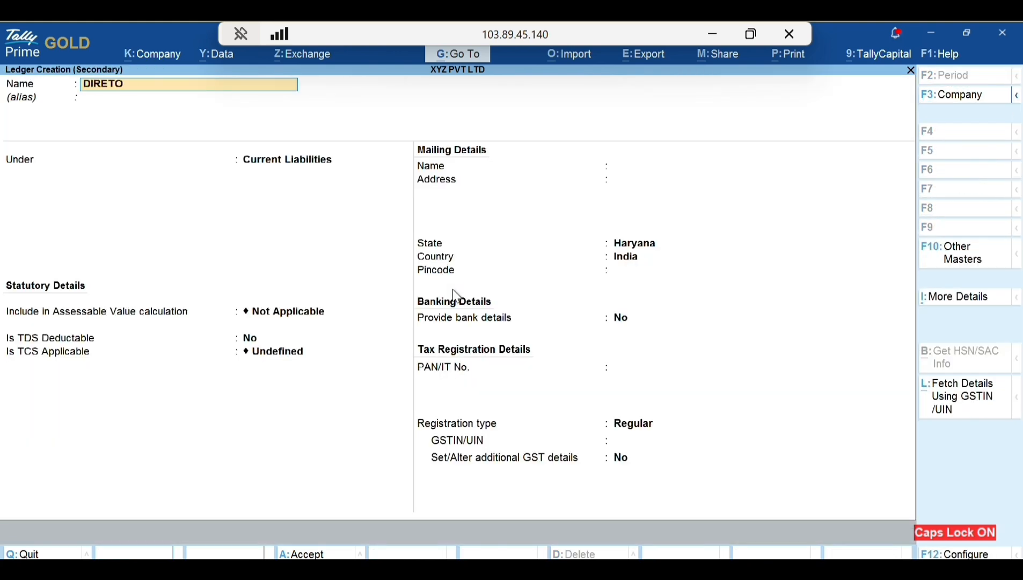
text(CTORY SALA)
key(BackSpace)
key(BackSpace)
key(BackSpace)
key(BackSpace)
key(BackSpace)
key(BackSpace)
text(SALARY EXP)
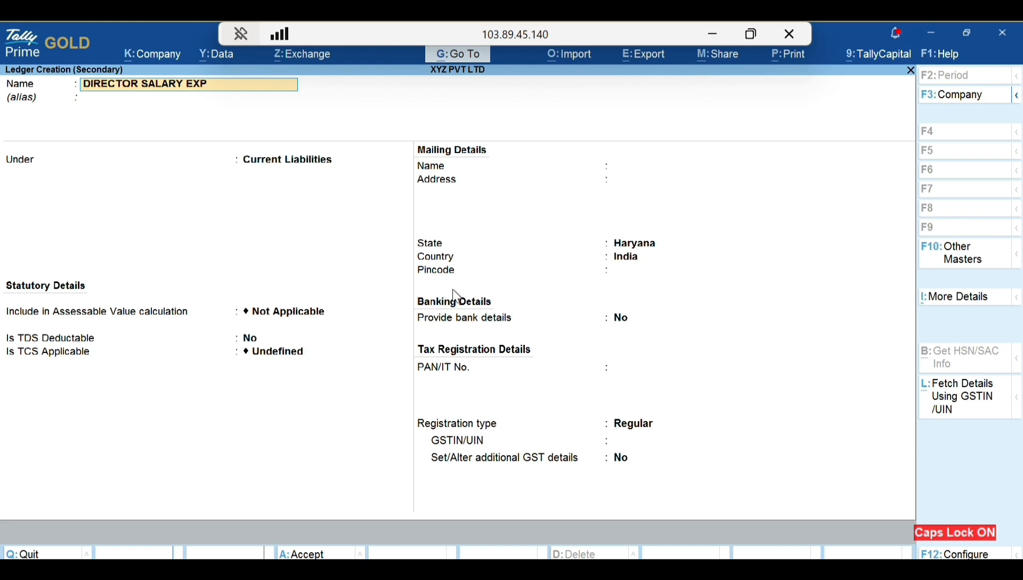
Step: Place DIRECTOR SALARY EXP under Indirect Expenses, set GST applicability to Not Applicable, and save it as the debit ledger
key(Return)
text(I)
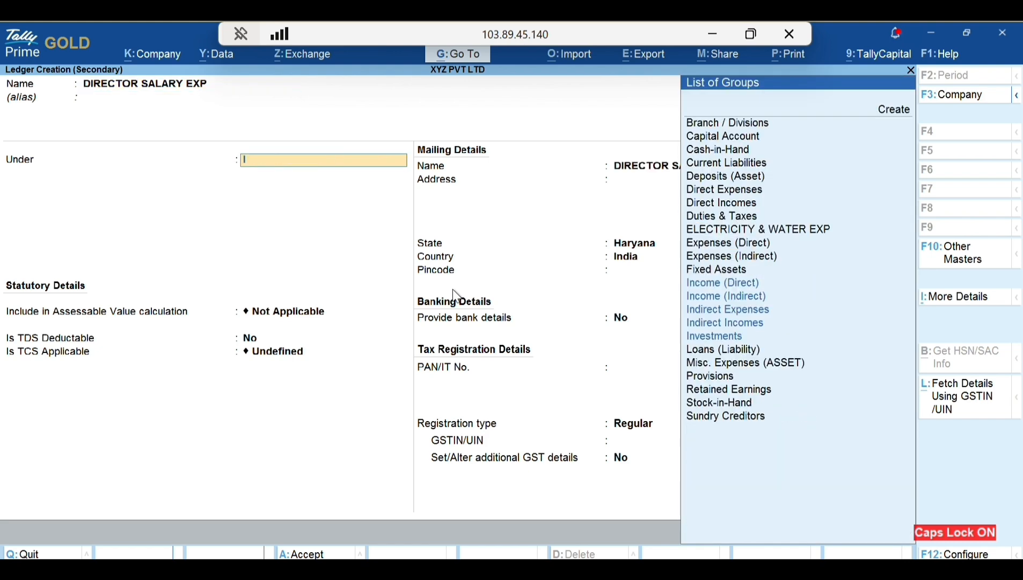
text(NDI)
key(Return)
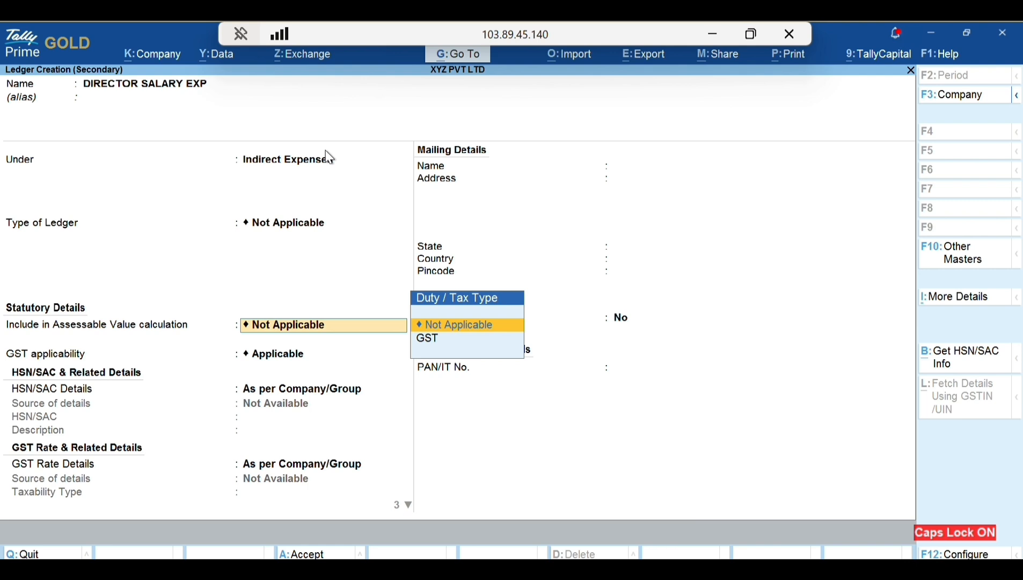
key(Return)
text(N)
key(Return)
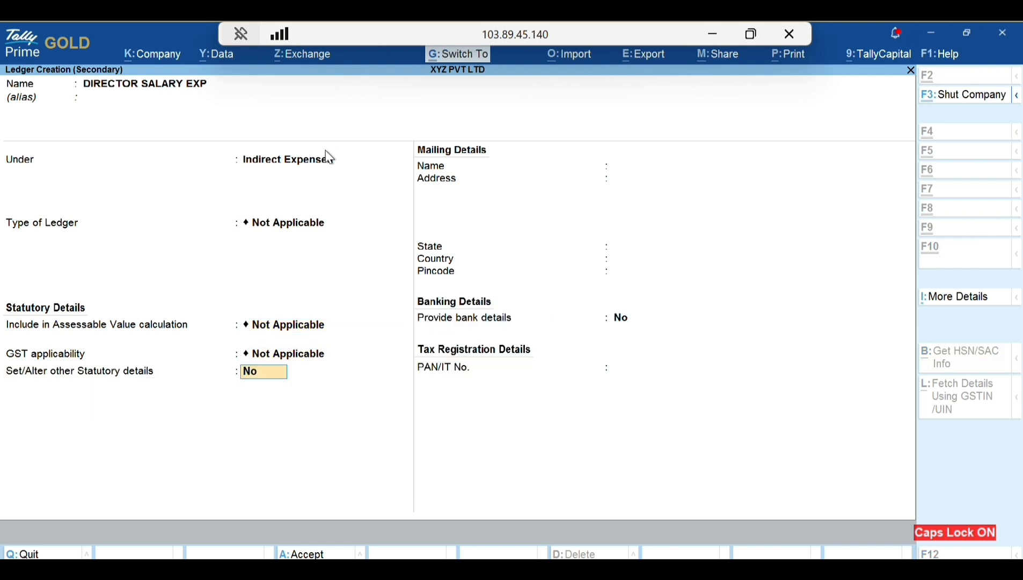
key(ctrl+a)
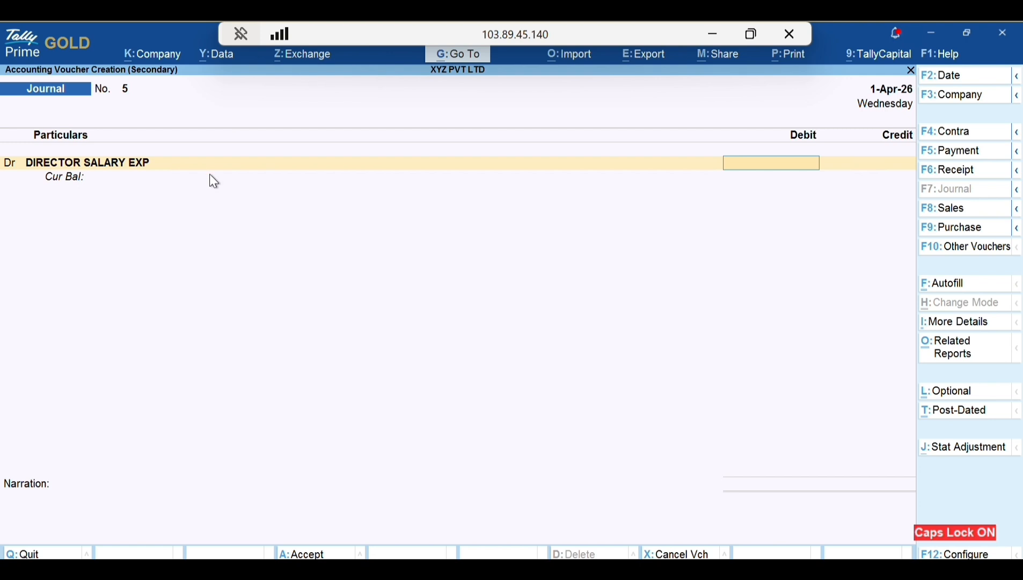
Step: Debit DIRECTOR SALARY EXP with 4,50,000 and credit DIRECTOR REMUNERATION A/C with the same amount
text(4,5)
text(0,000)
key(Return)
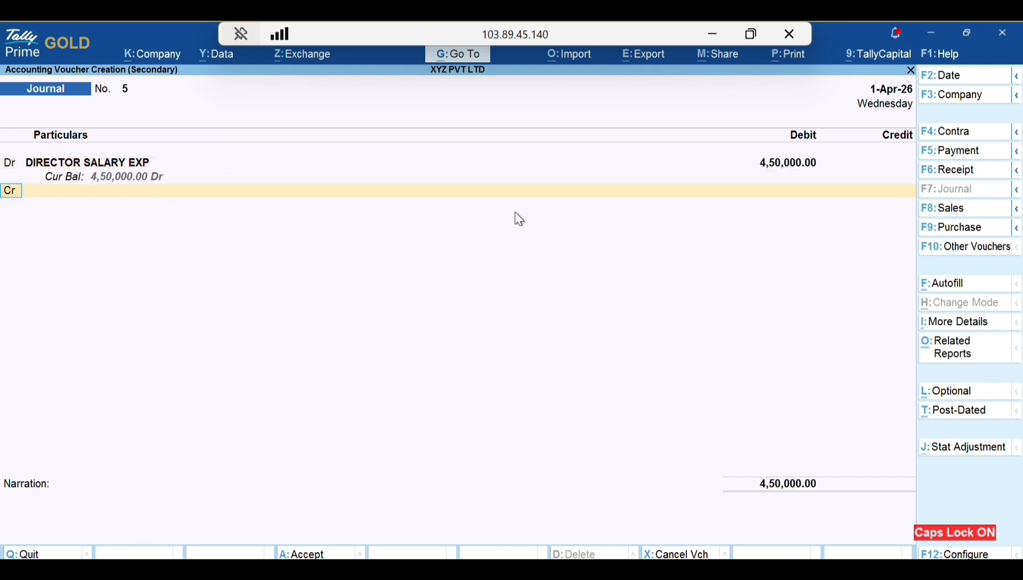
text(DIRE)
key(Down)
key(Down)
key(Down)
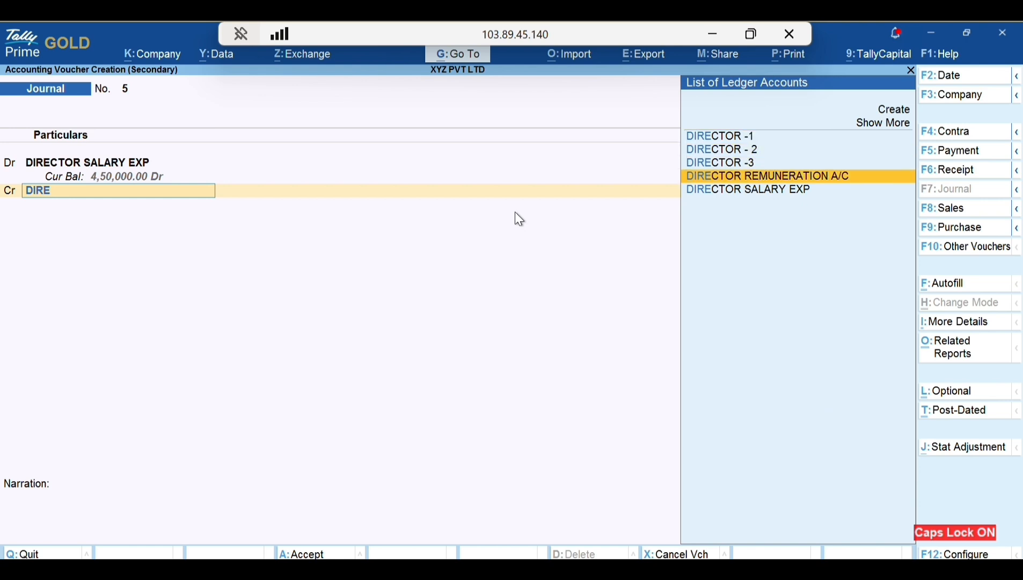
key(Return)
key(Return)
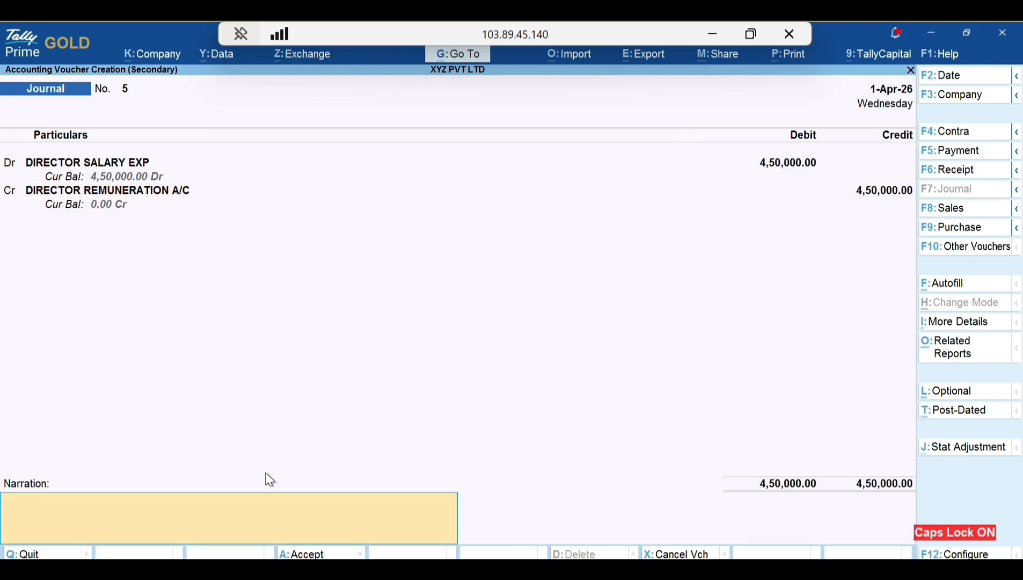
Step: Enter the narration DIRECTORY SALARY EXP PAYABLE FOR THE FY 2025-26 and save the journal voucher
text(DIRECTORY SALARY E)
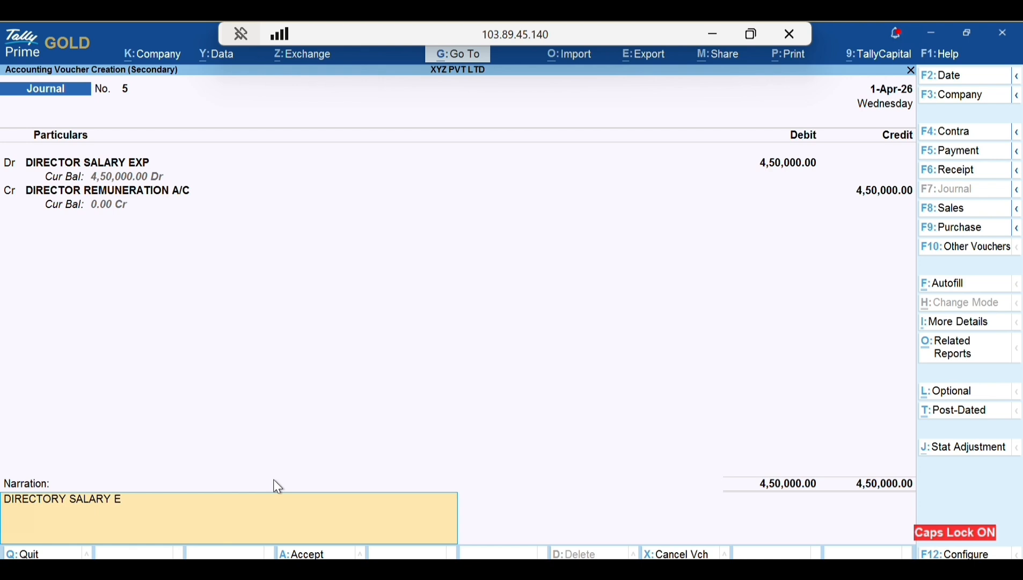
text(XP PAYABLE FOR THE F)
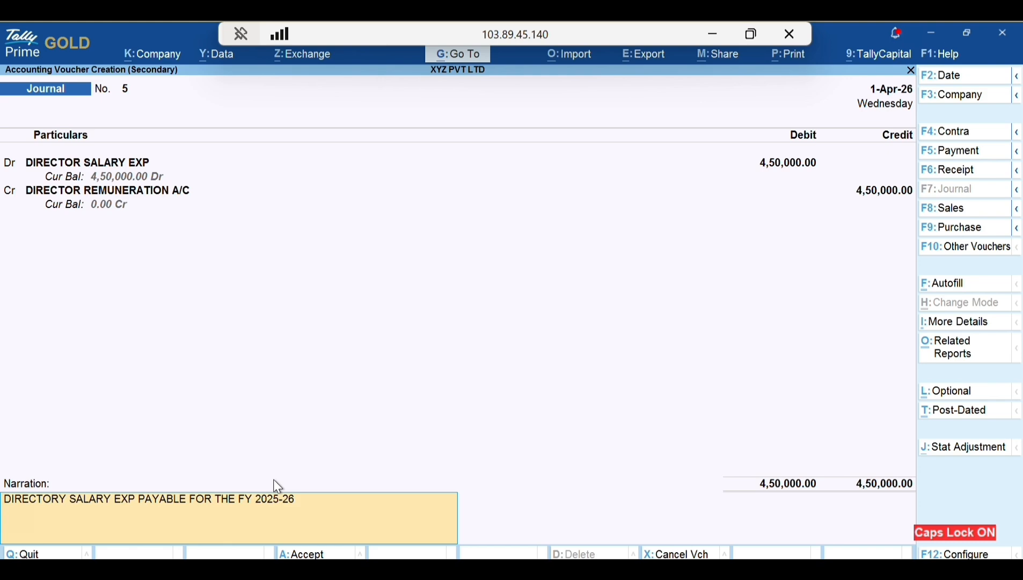
text(Y 2025-26)
key(Return)
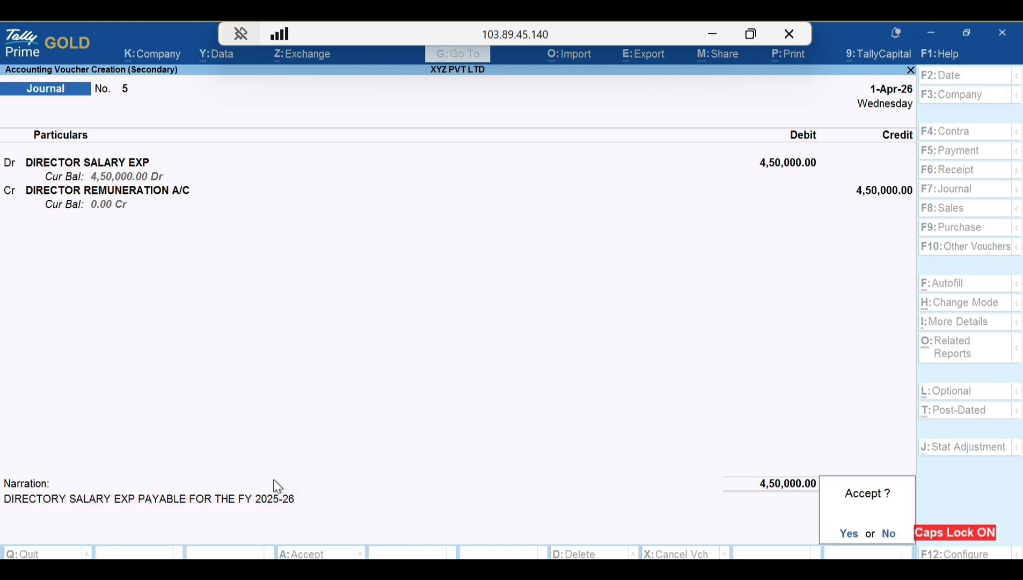
key(Return)
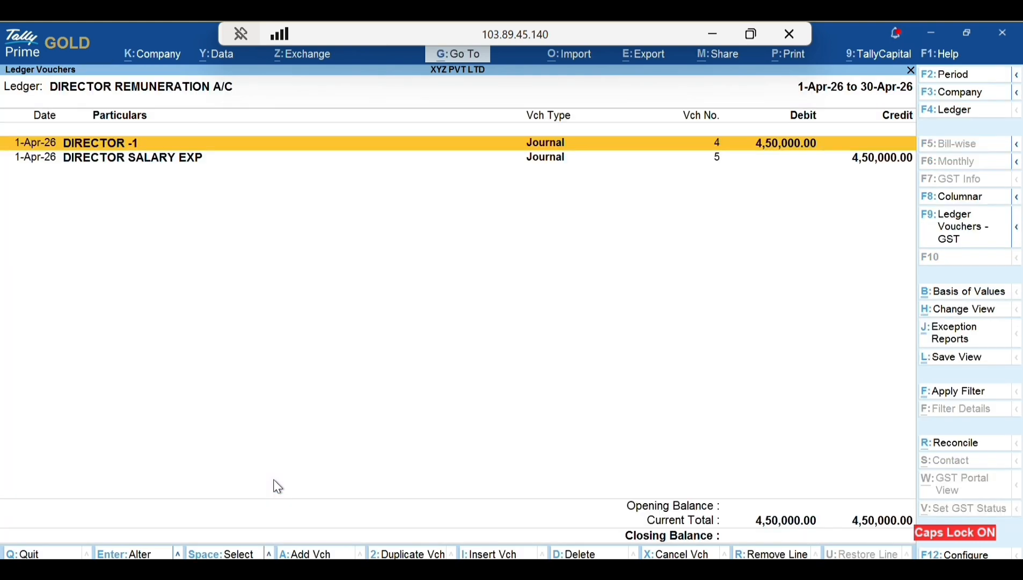
Step: Leave the DIRECTOR REMUNERATION A/C ledger reports and open the company's Balance Sheet
key(Escape)
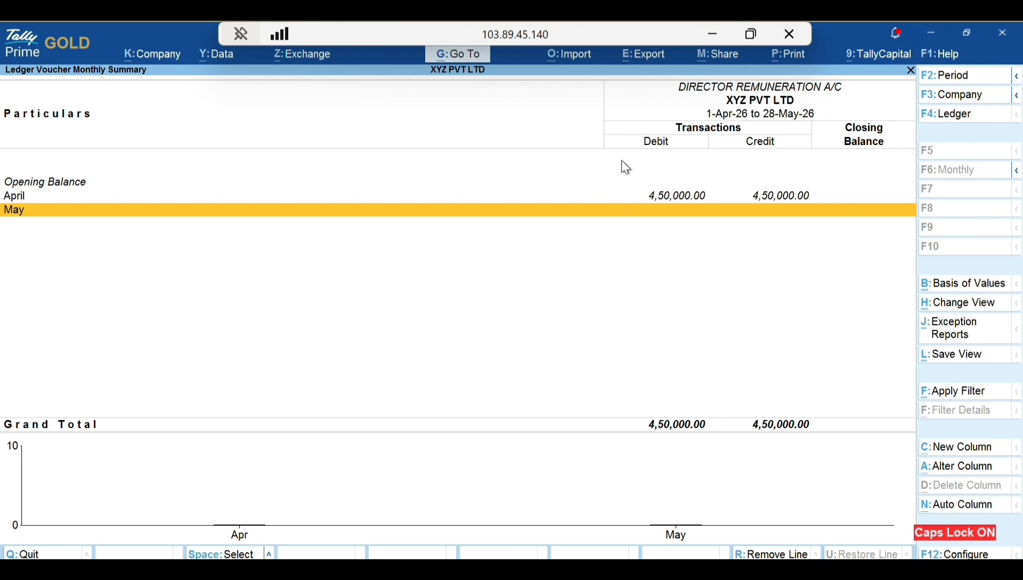
key(Escape)
key(Escape)
key(Escape)
key(Escape)
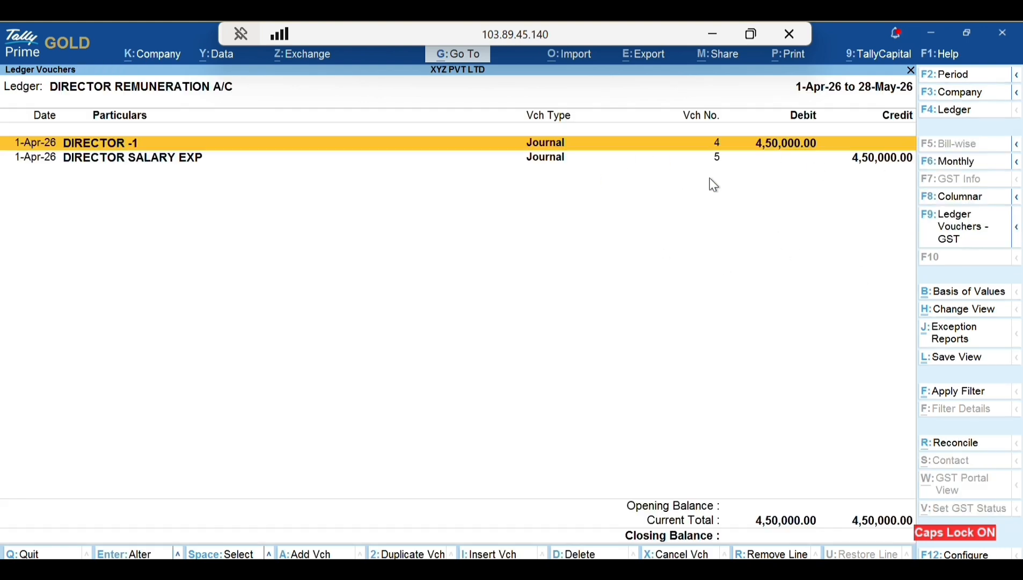
key(Up)
key(Up)
key(Up)
key(Up)
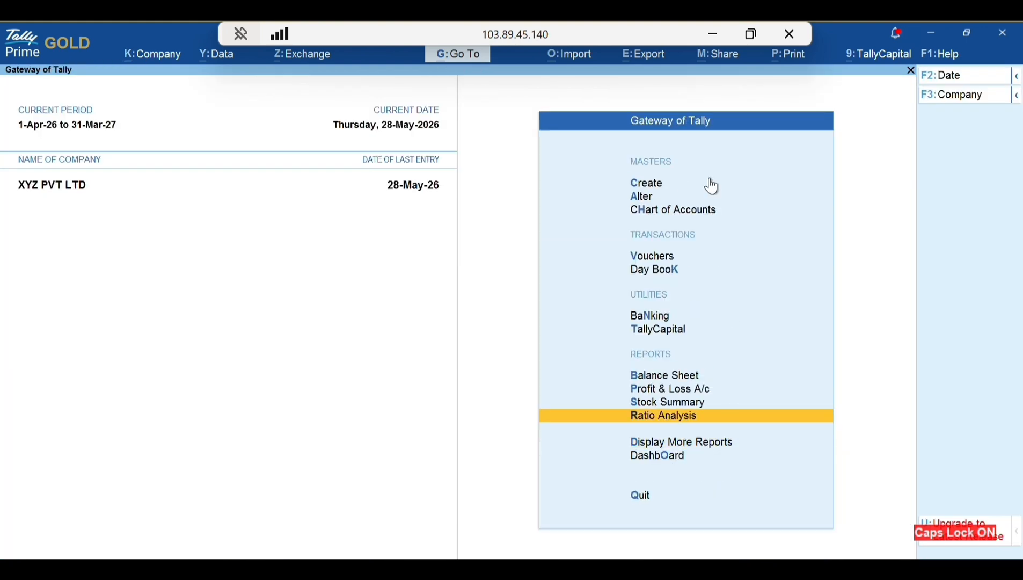
key(Return)
key(Down)
key(Down)
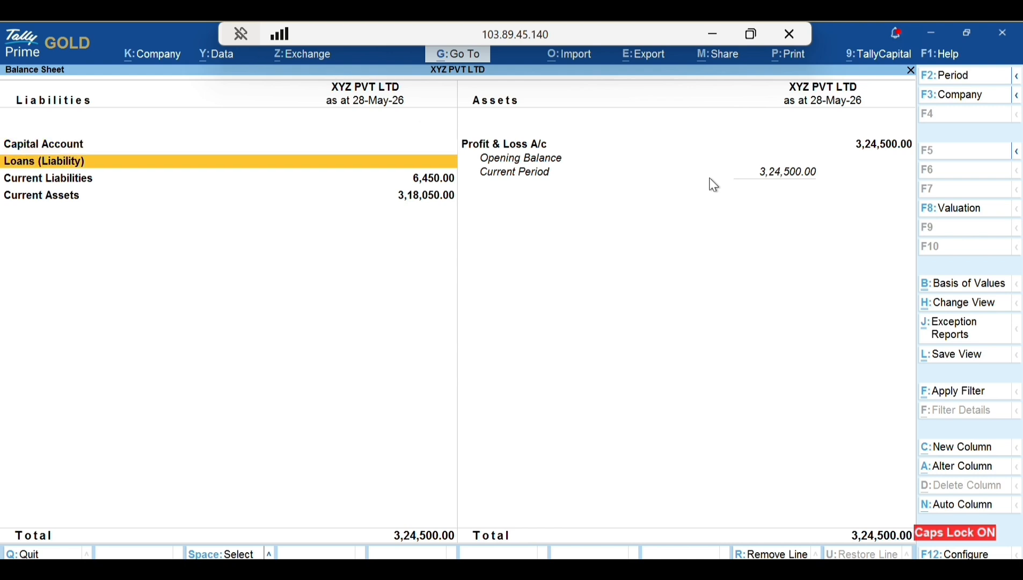
Step: Expand Current Liabilities in the Balance Sheet and review the director ledgers down to DIRECTOR REMUNERATION A/C
key(shift+Return)
key(Down)
key(Down)
key(Down)
key(Down)
key(Down)
key(Down)
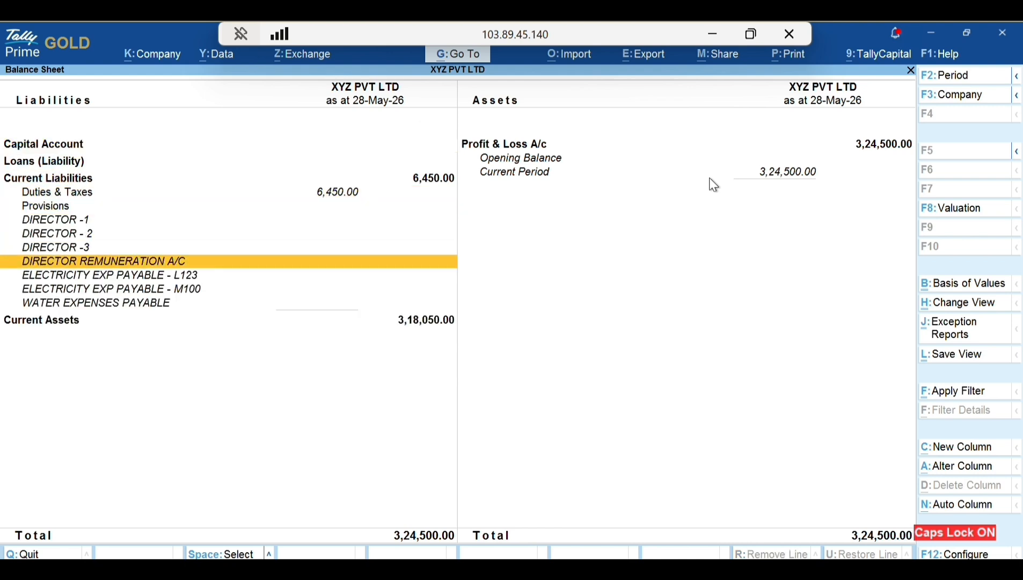
Step: Open the Profit & Loss A/c from the Balance Sheet and expand Indirect Expenses to its ledgers
key(Right)
key(Return)
key(Down)
key(Down)
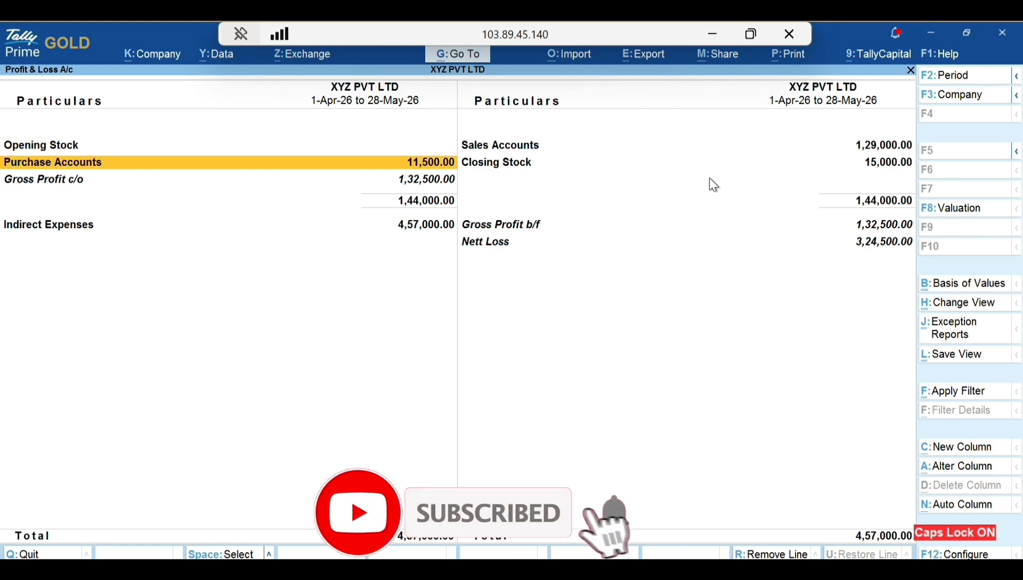
key(shift+Return)
key(Down)
key(Down)
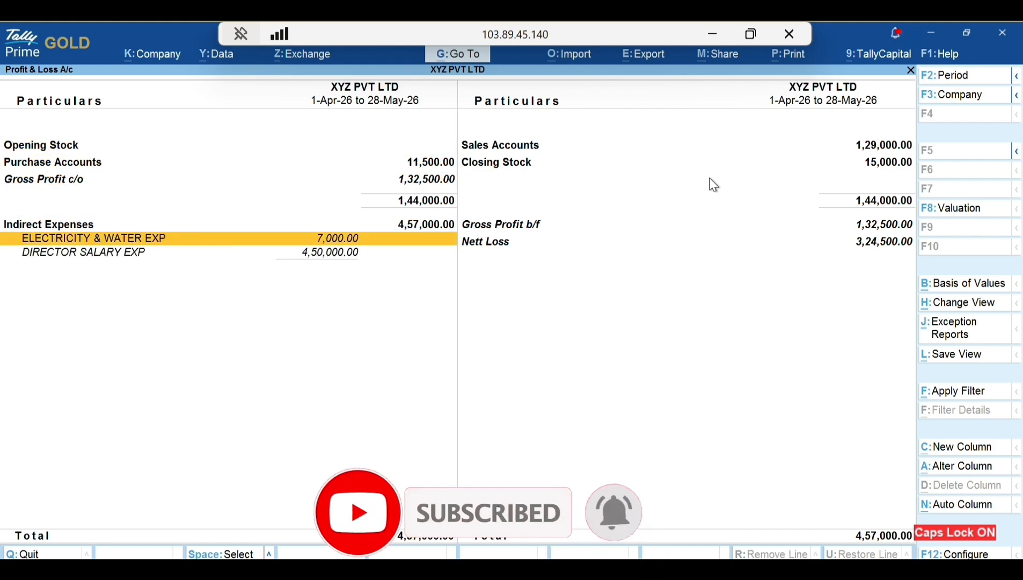
Step: View the April vouchers of DIRECTOR SALARY EXP and return to the Profit & Loss A/c
click(134, 256)
key(Up)
key(Return)
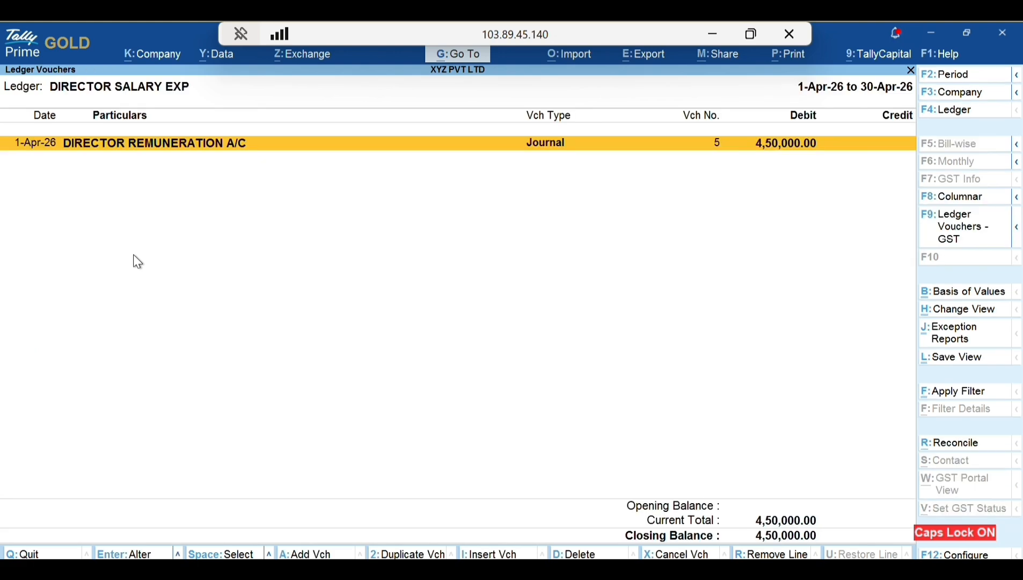
key(Escape)
key(Escape)
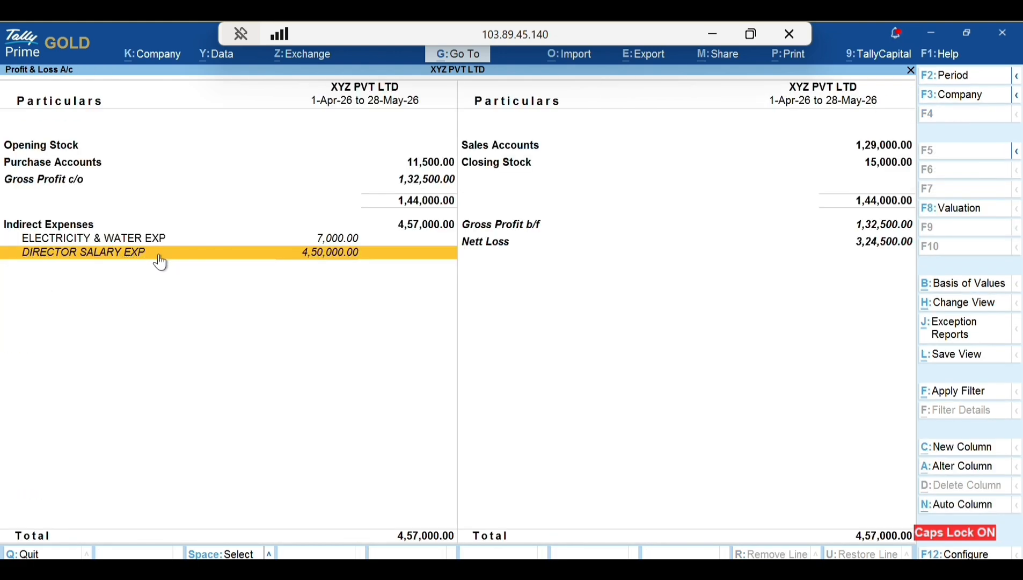
Step: Go back to the Balance Sheet and check the monthly summaries of DIRECTOR -1 and DIRECTOR - 2
key(Escape)
key(Left)
key(Down)
key(Down)
key(Down)
key(Down)
key(Down)
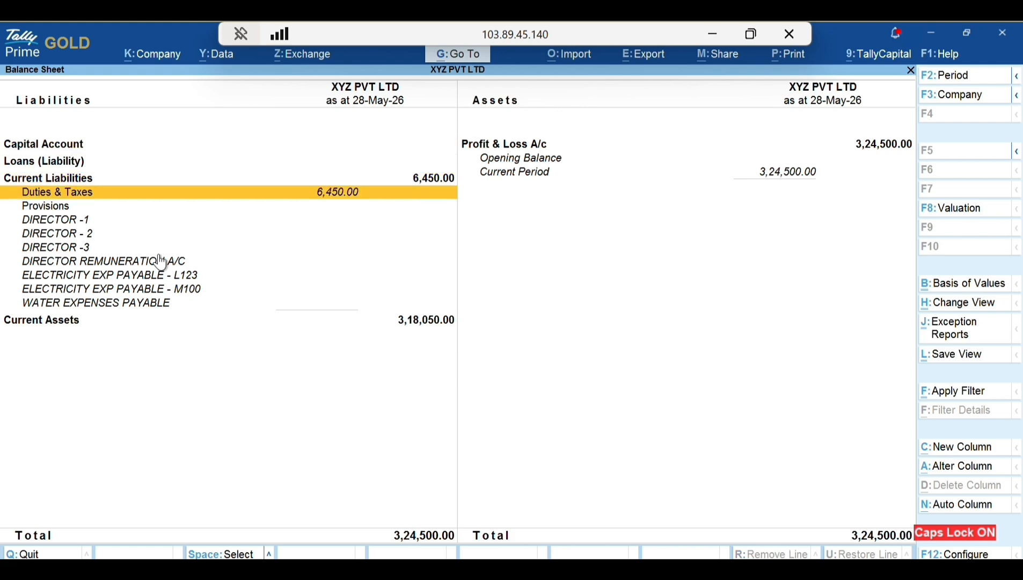
key(Return)
key(Escape)
key(Down)
key(Return)
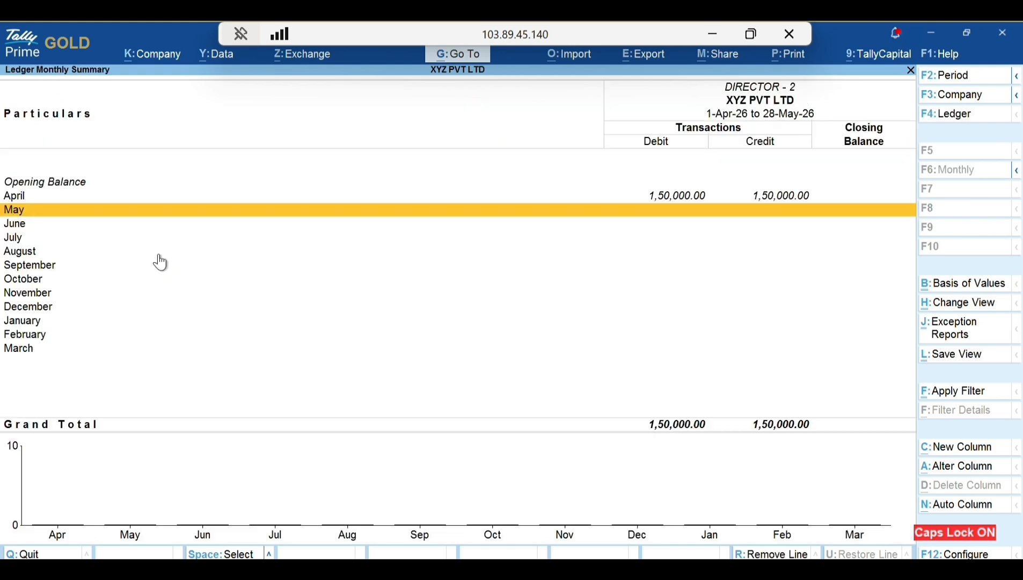
Step: Check the monthly summaries of DIRECTOR -3 and DIRECTOR REMUNERATION A/C from the Balance Sheet
key(Escape)
key(Down)
key(Return)
key(Escape)
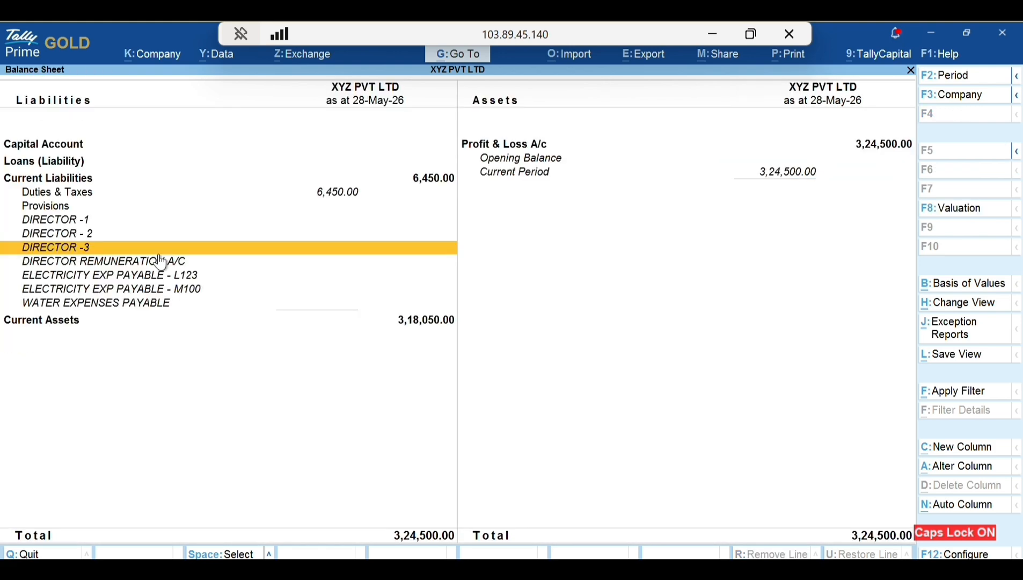
key(Down)
key(Return)
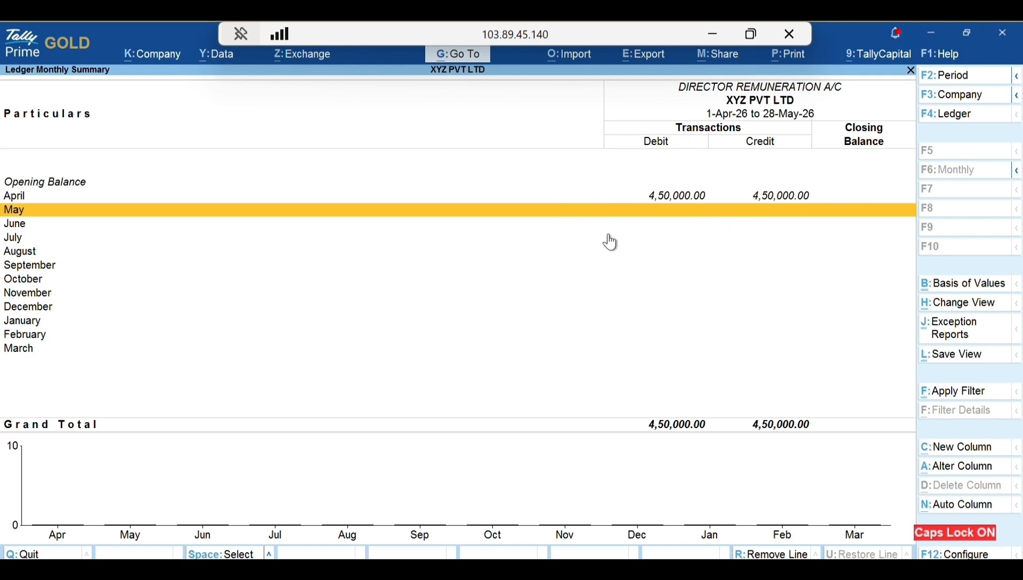
Step: In a blank Word document, write PLEASE NOTE ALL ENTRY PAYABLE DATE SHOULD BE 31.3.2026 FOR FINANCIAL YEAR 2025-26
key(super+r)
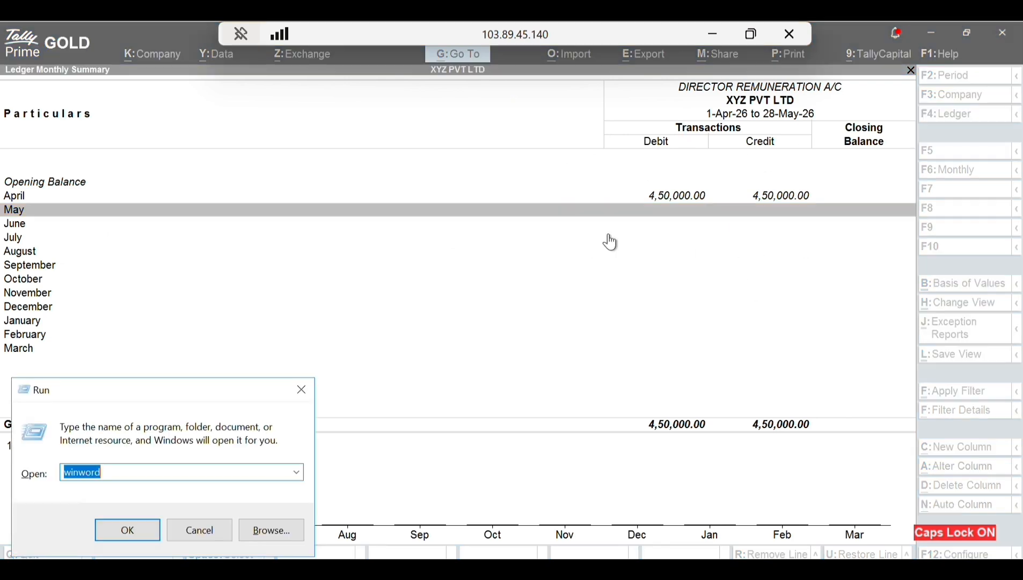
key(Return)
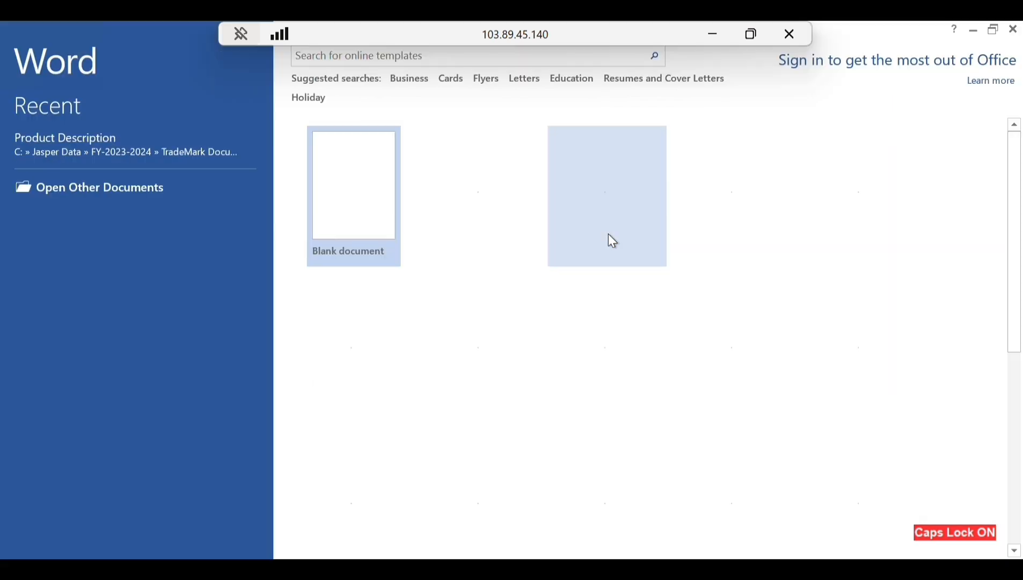
key(Return)
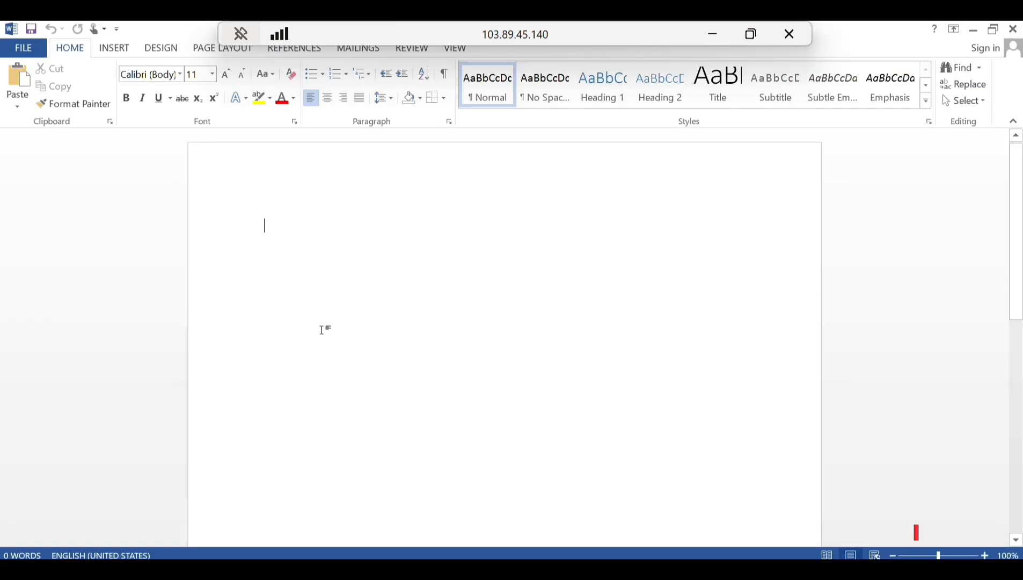
text(PLEASE NOTE )
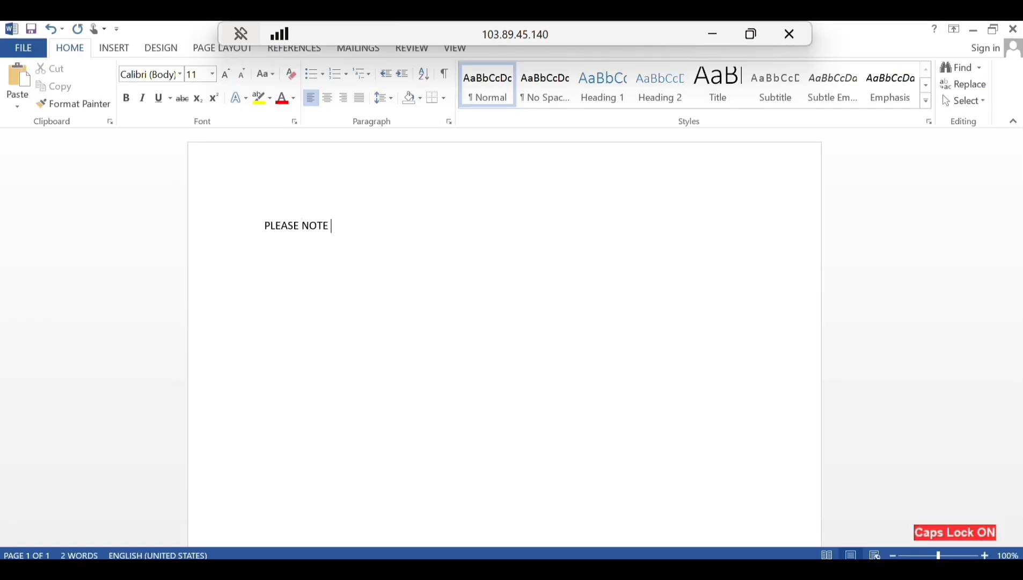
text(ALL)
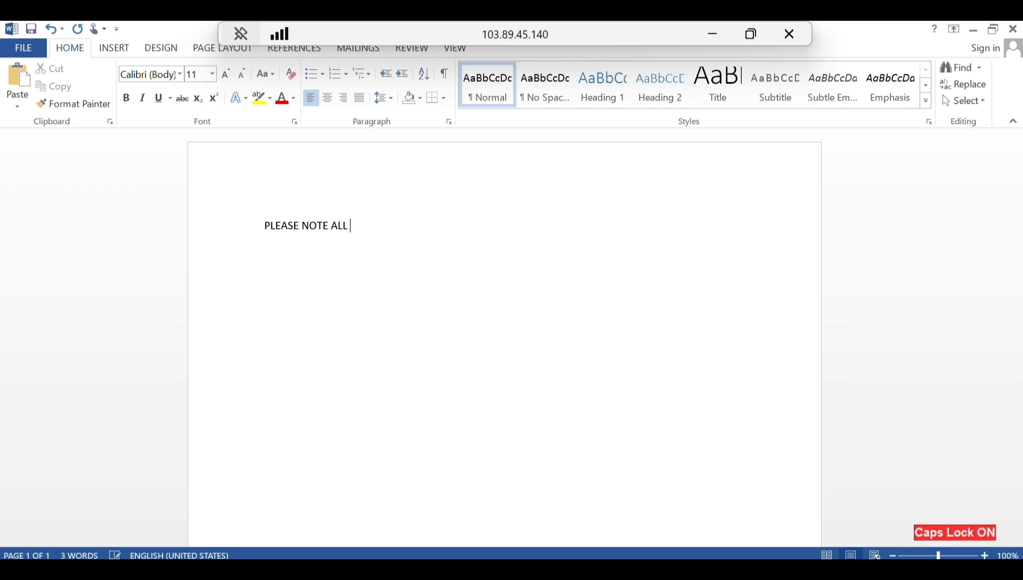
text(  ENTRY PAYABLE DATE )
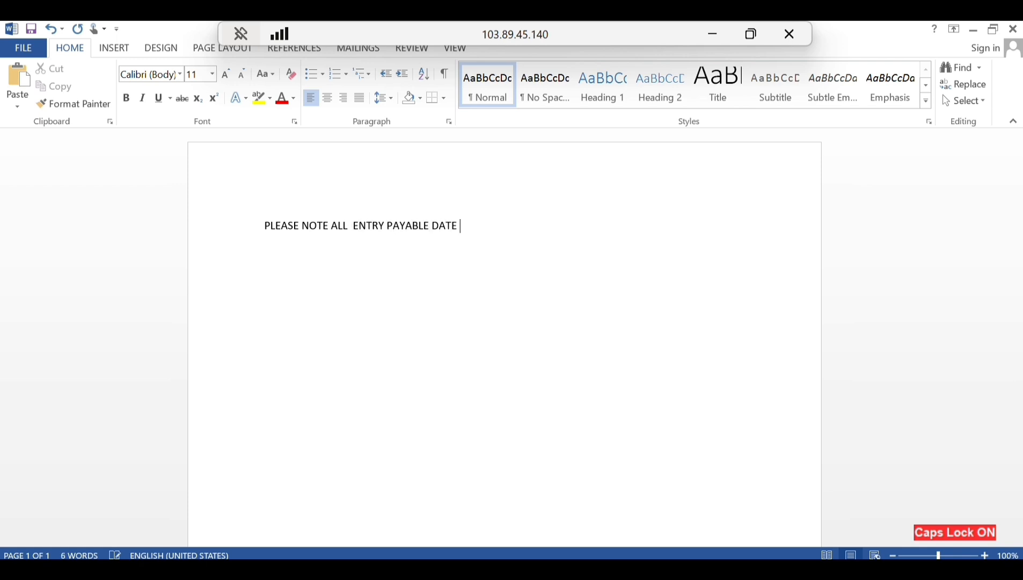
text(SHOULD BE 31.3.202)
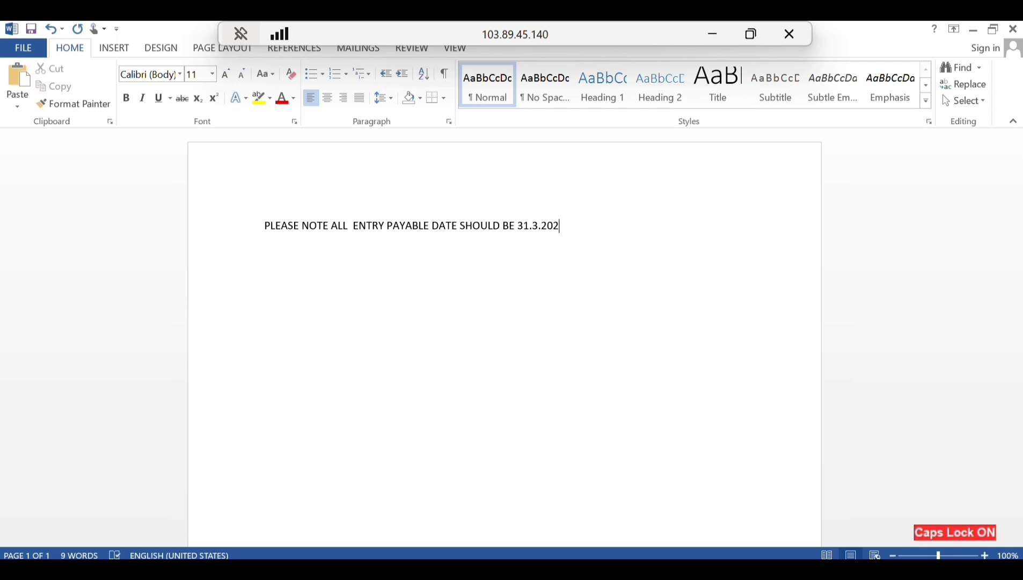
text(6 FOR FIN)
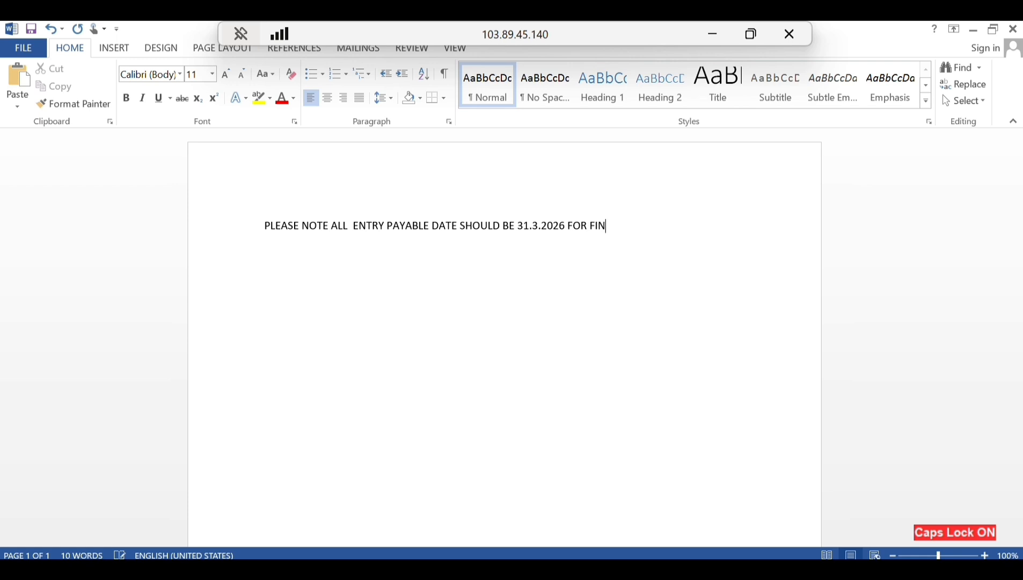
text(ANCIAL YEAR 2025-26)
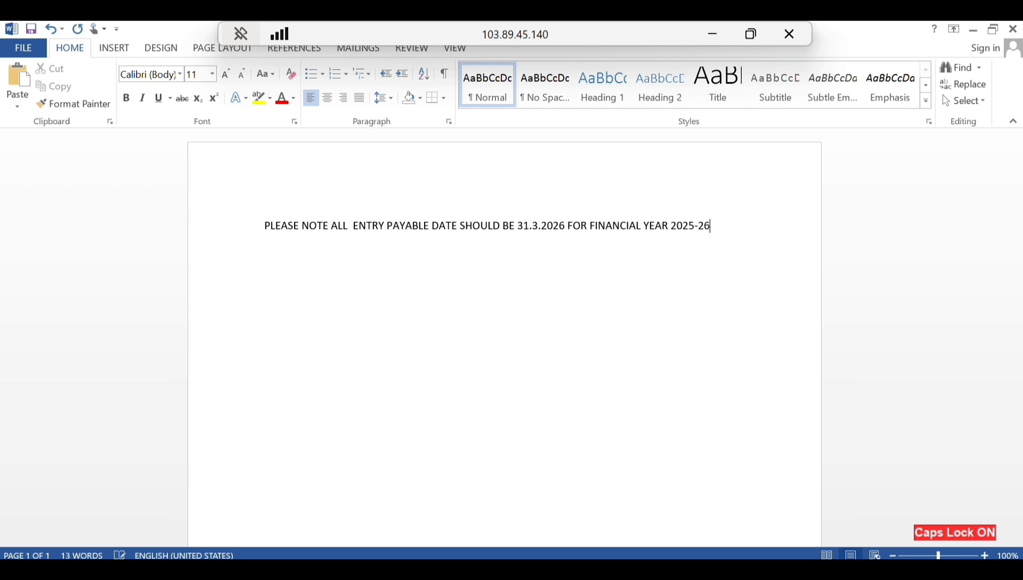
Step: Make the whole note bold at font size 36 and centre it on the page
key(ctrl+a)
key(ctrl+b)
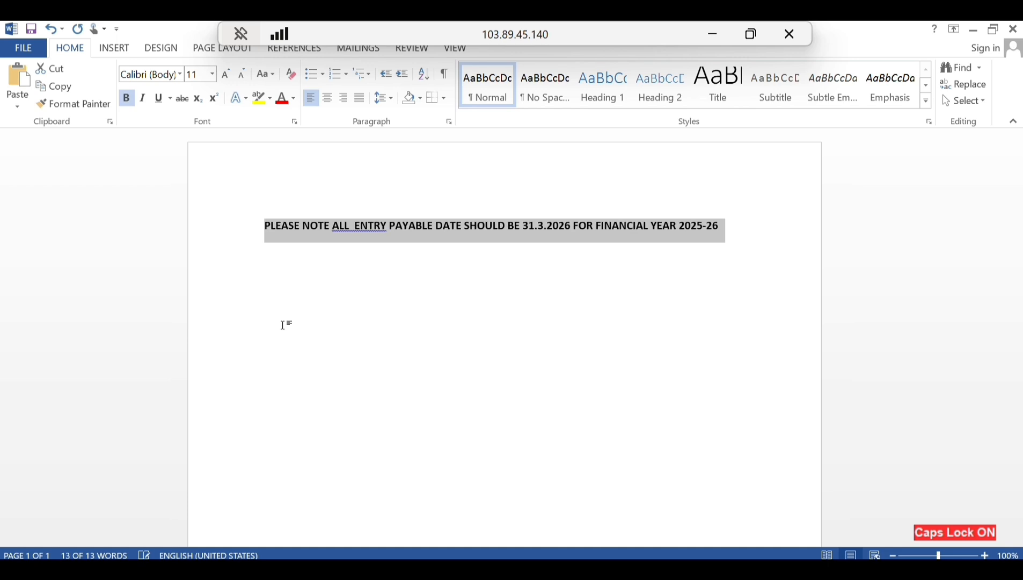
click(225, 76)
click(226, 76)
click(225, 76)
click(226, 76)
click(226, 77)
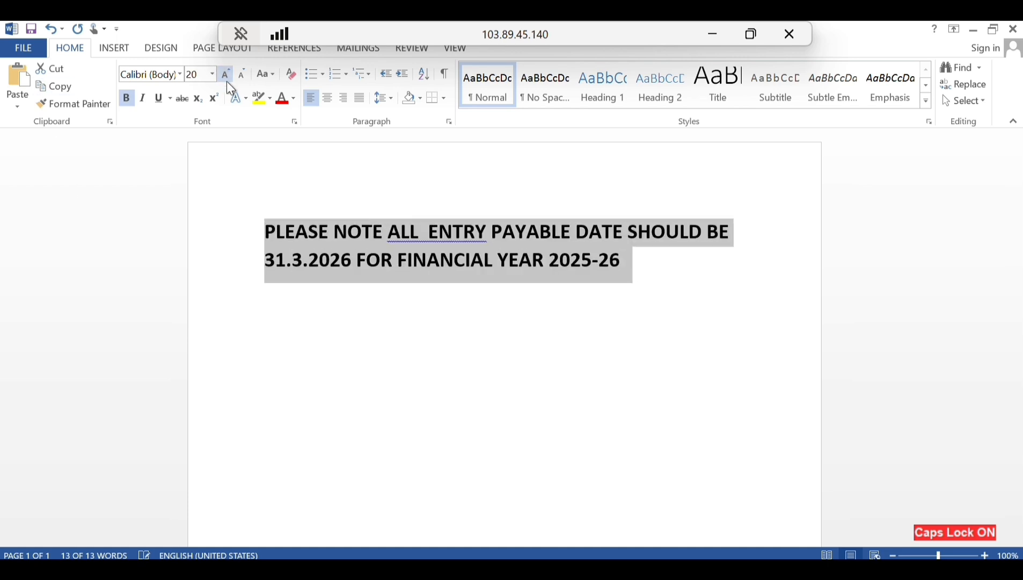
click(225, 76)
click(226, 76)
click(226, 76)
click(226, 81)
click(226, 80)
click(226, 80)
click(226, 81)
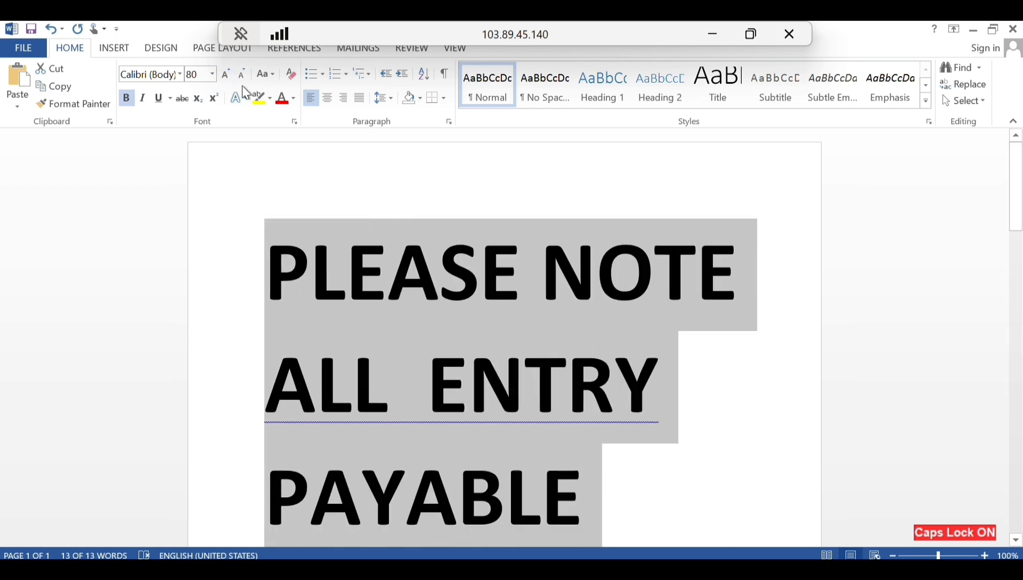
click(240, 75)
click(240, 75)
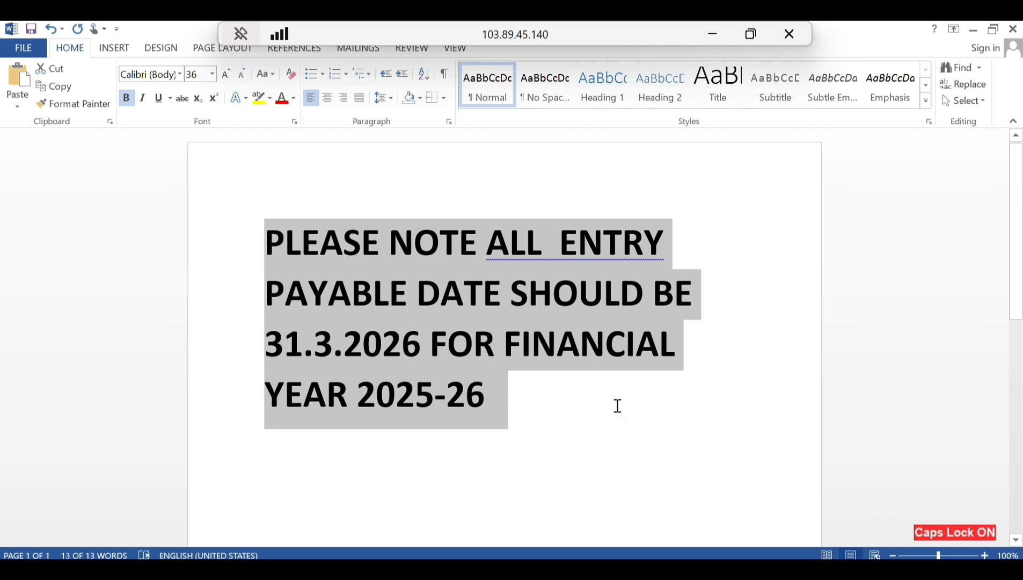
click(326, 98)
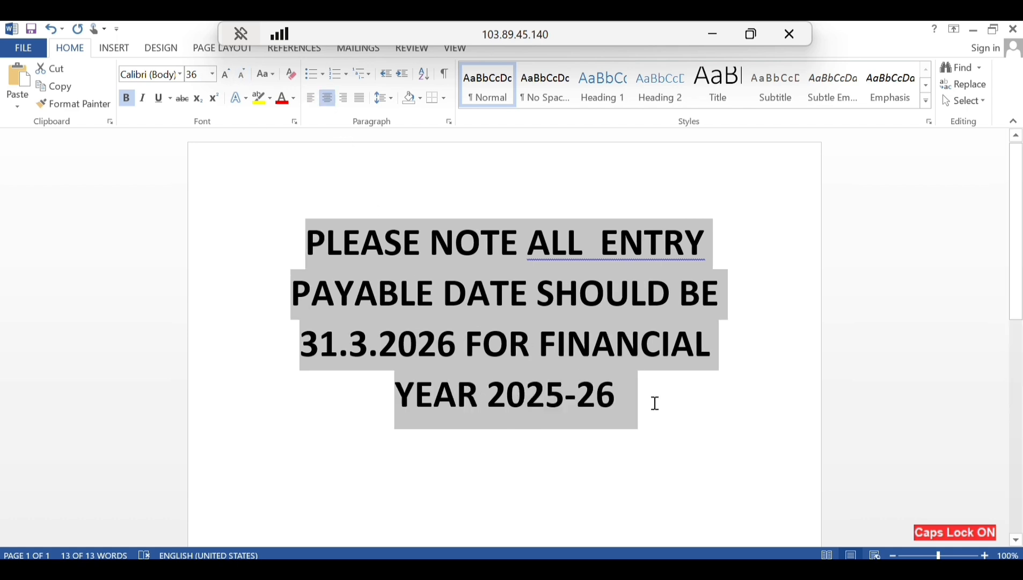
click(697, 417)
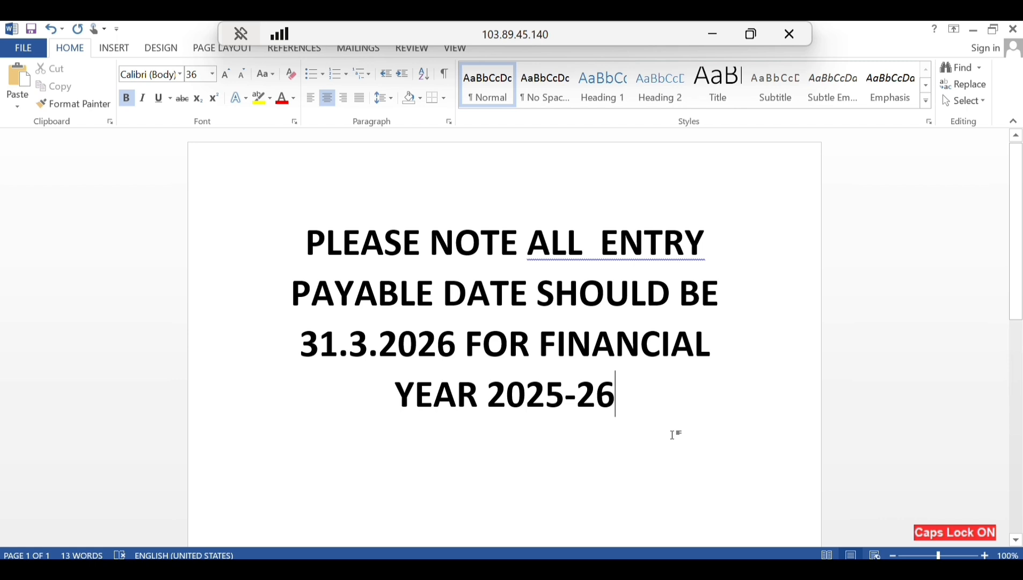
Step: Add the closing line THANKS FOR WATCHING.... in a new paragraph below the note
key(Return)
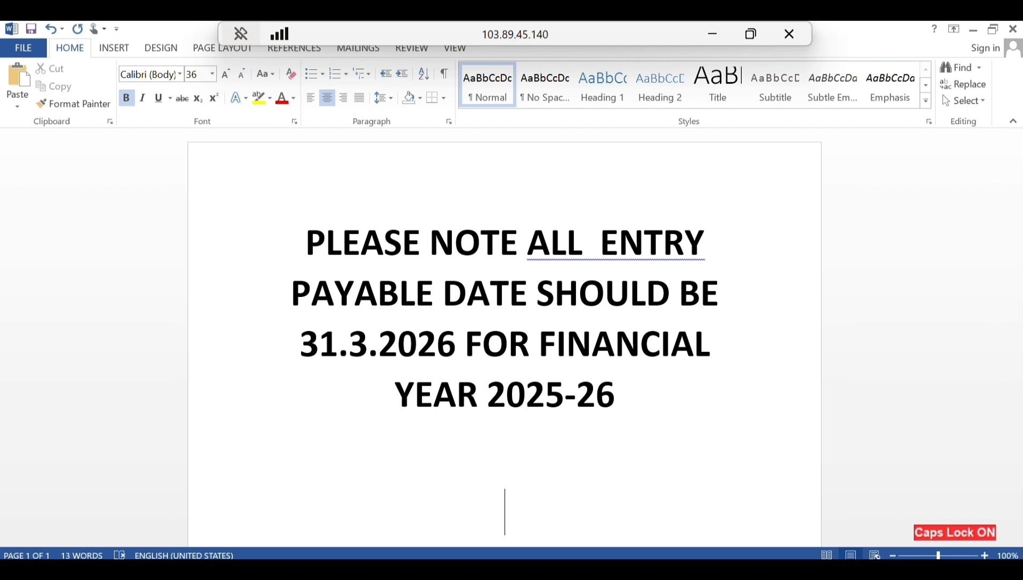
text(THANKS FOR W)
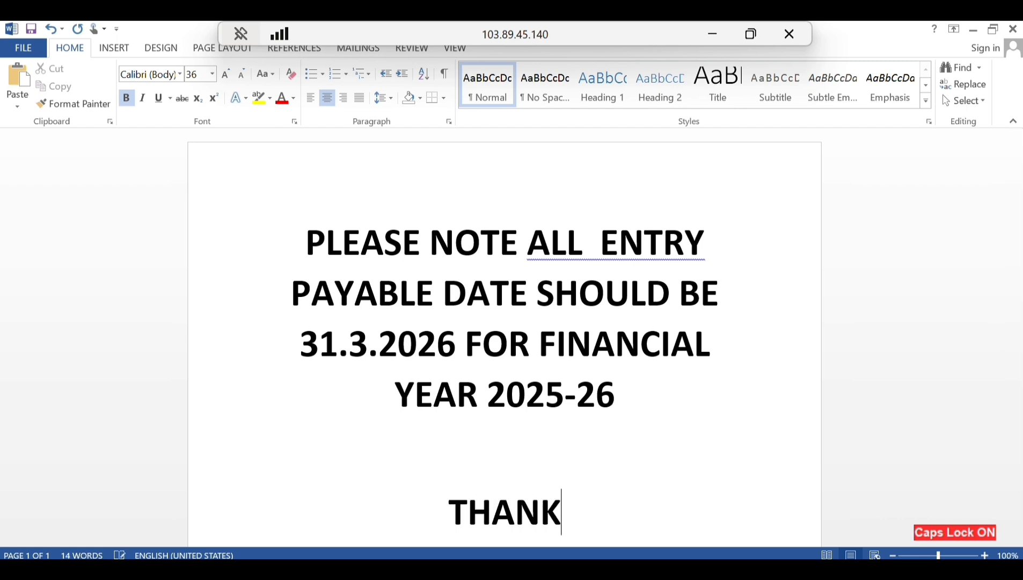
text(ATCHING....)
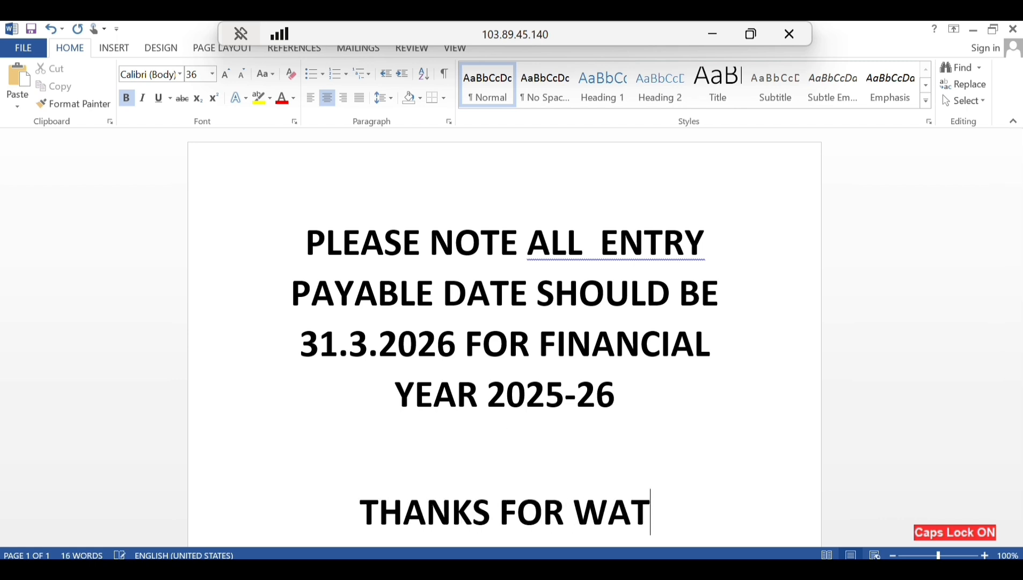